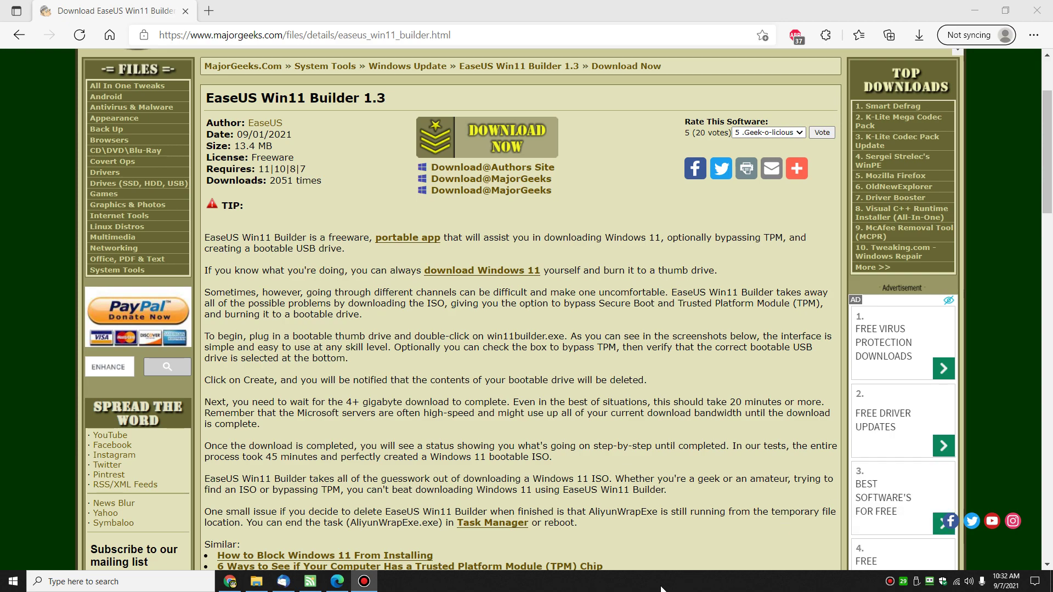
Bring the Edge window with the MajorGeeks EaseUS Win11 Builder 1.3 page to the front.
click(356, 166)
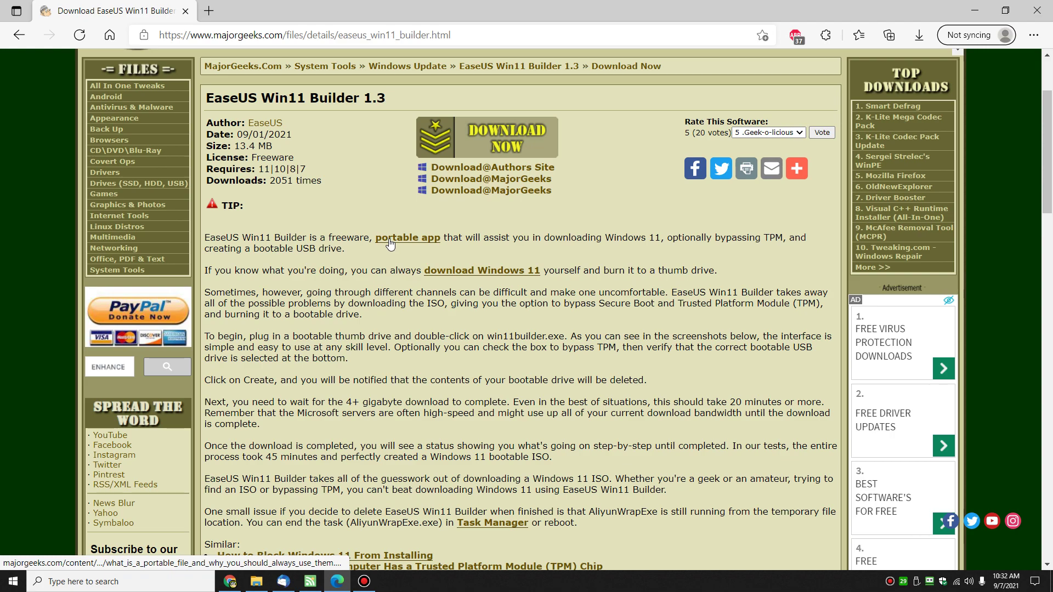
Open the 'download Windows 11' article in a new tab and scroll through it.
middle_click(448, 272)
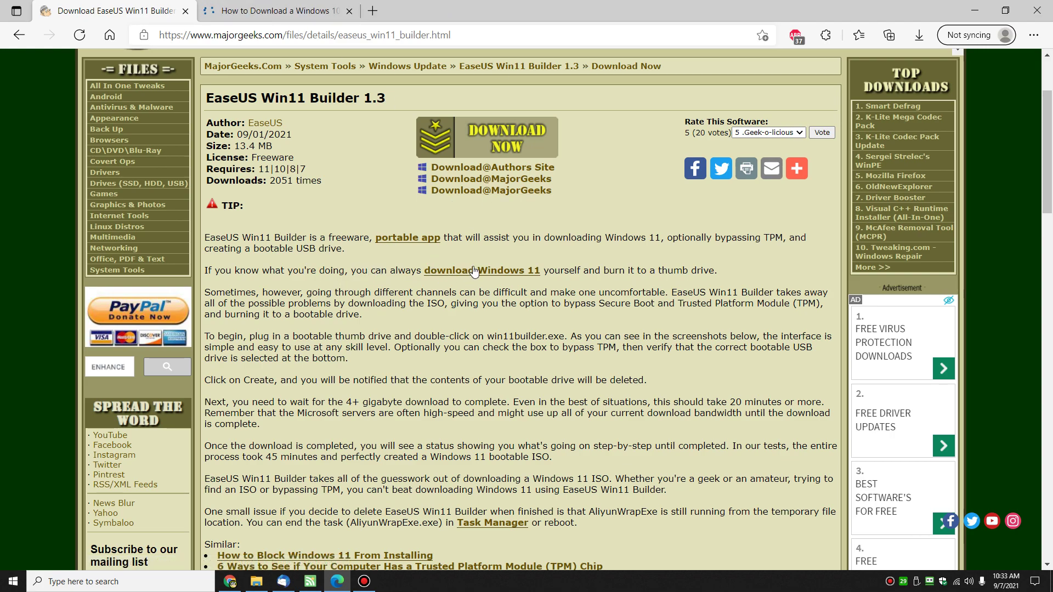
click(310, 5)
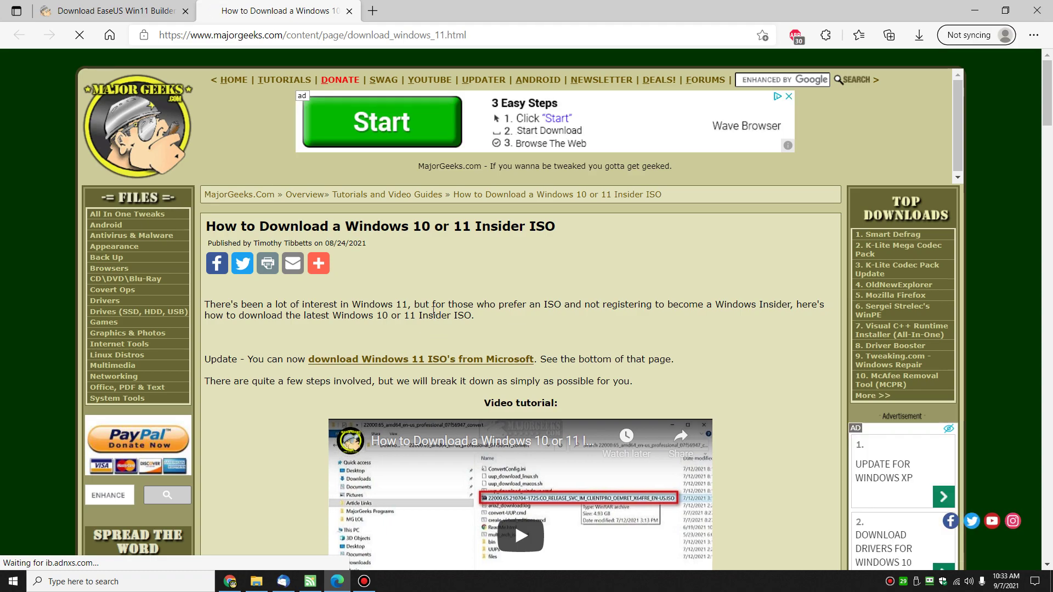
scroll(282, 302, down, 2)
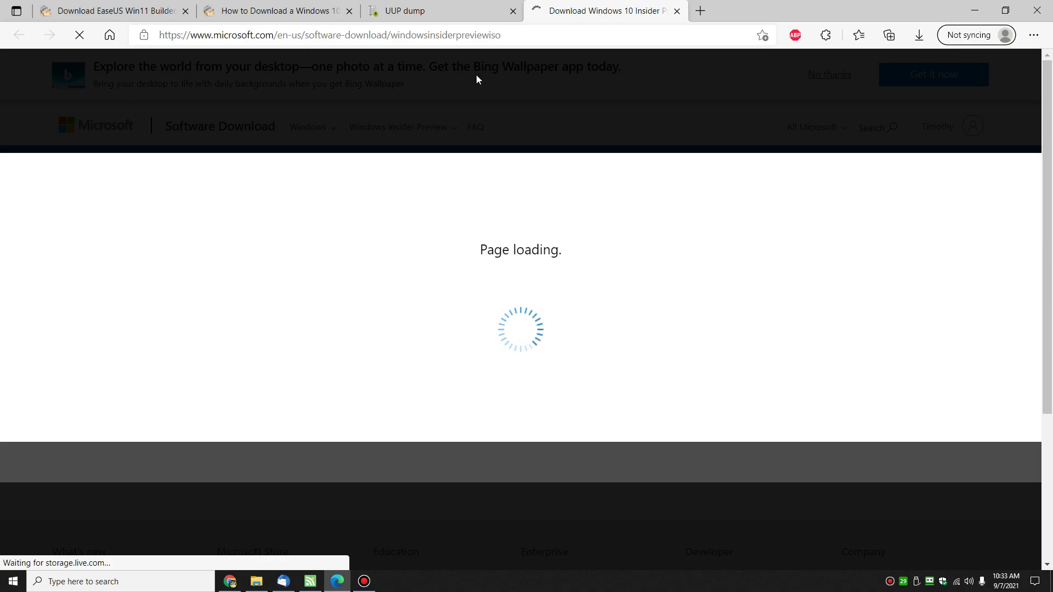
scroll(294, 307, down, 20)
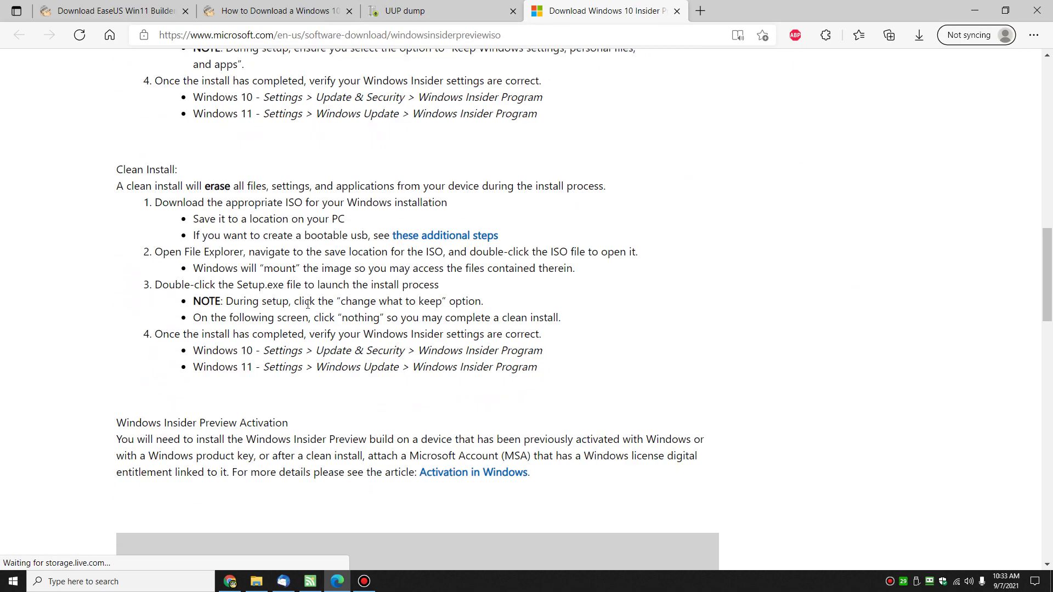
scroll(294, 311, down, 8)
scroll(285, 312, up, 2)
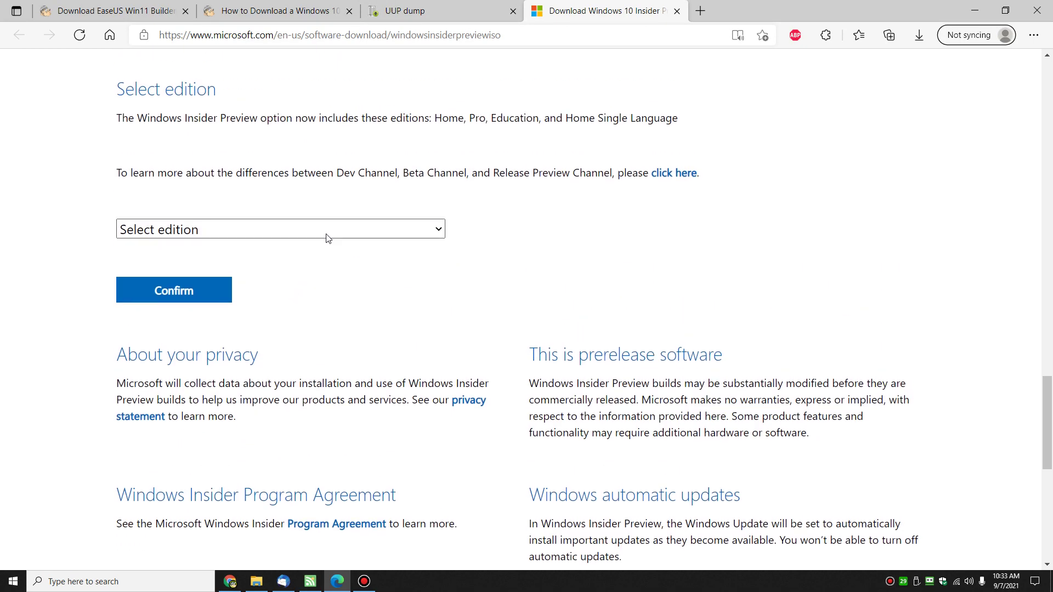
Glance at the Windows edition list, then close the Microsoft Insider and UUP dump tabs.
click(326, 234)
click(326, 234)
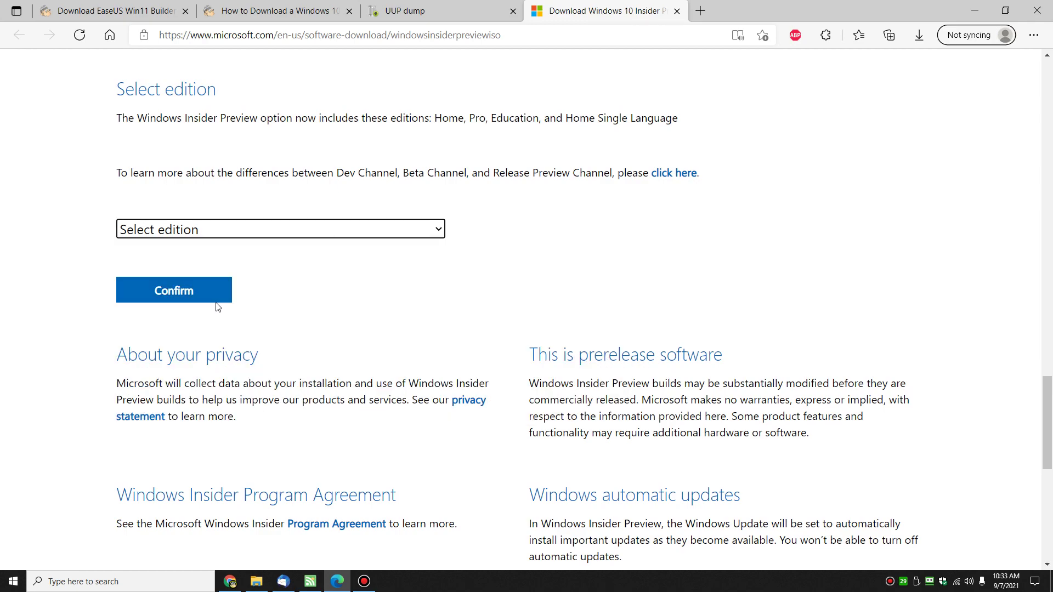
middle_click(600, 13)
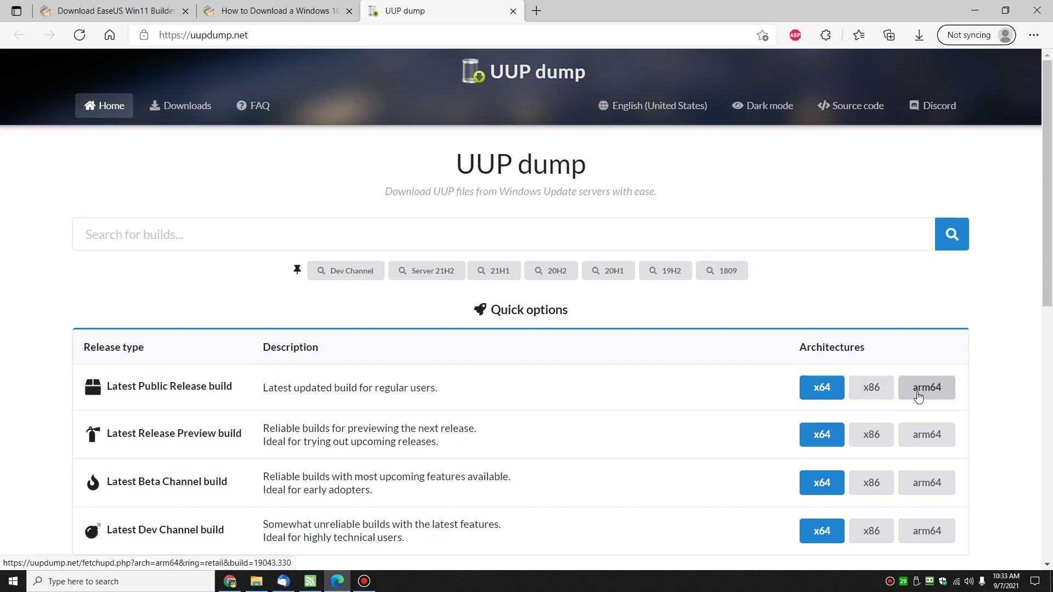
middle_click(464, 11)
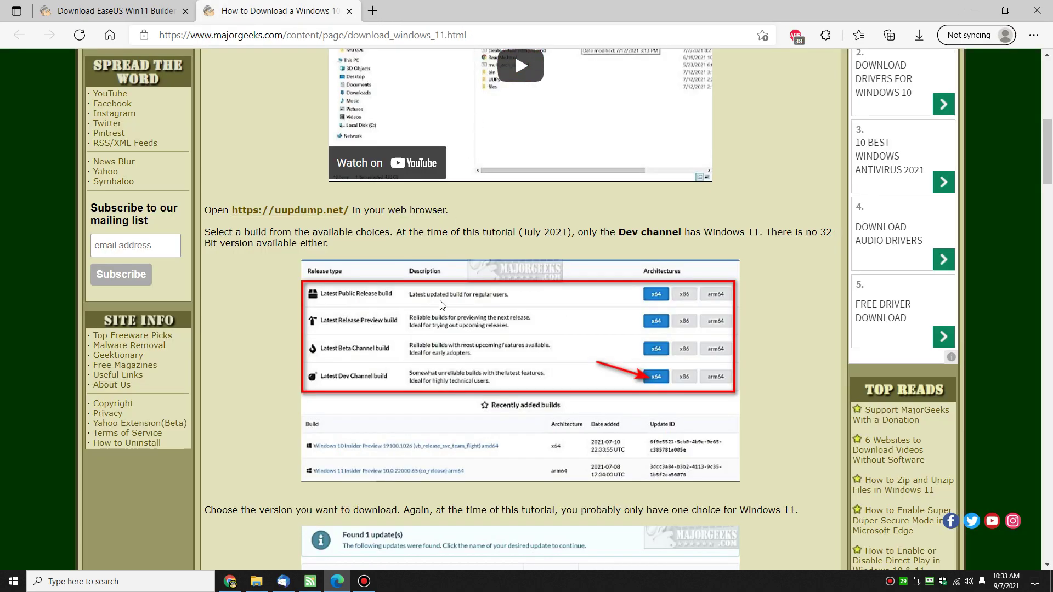
scroll(441, 303, up, 9)
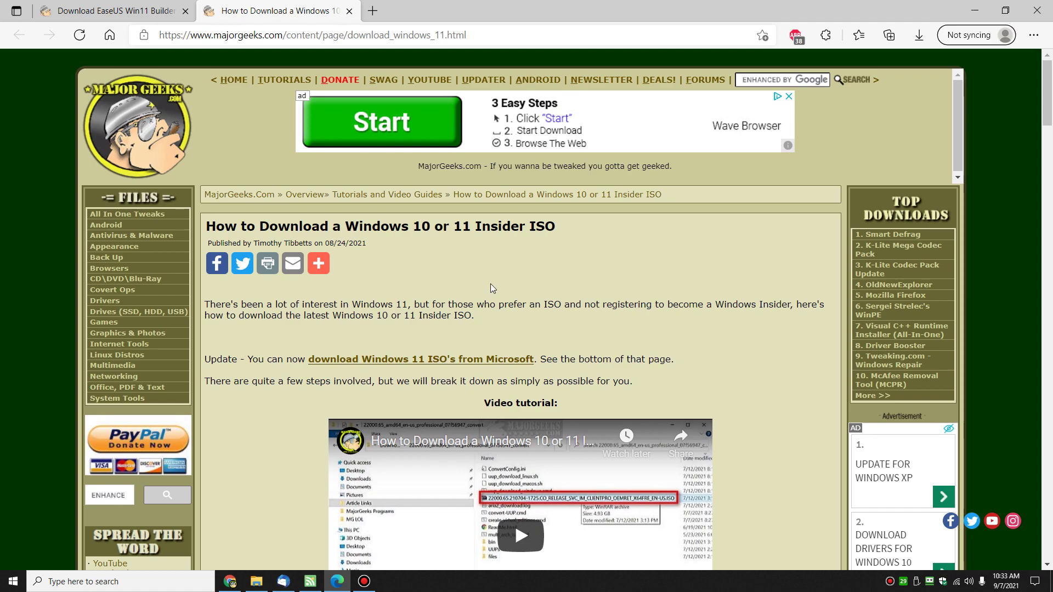
Launch win11builder.exe from Downloads in File Explorer, then open the OS2Go promotion page.
click(256, 581)
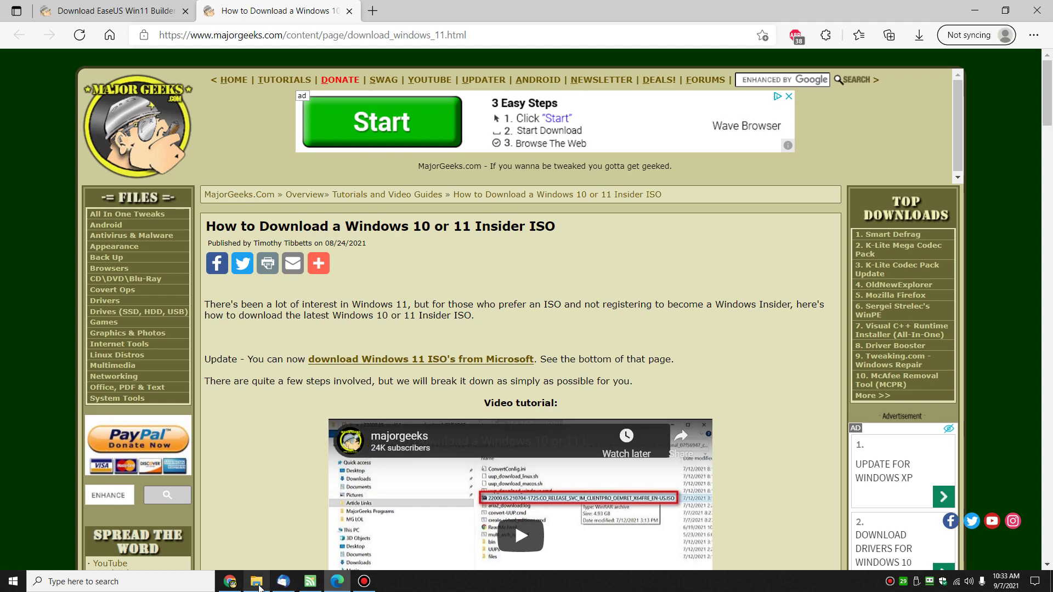
click(383, 162)
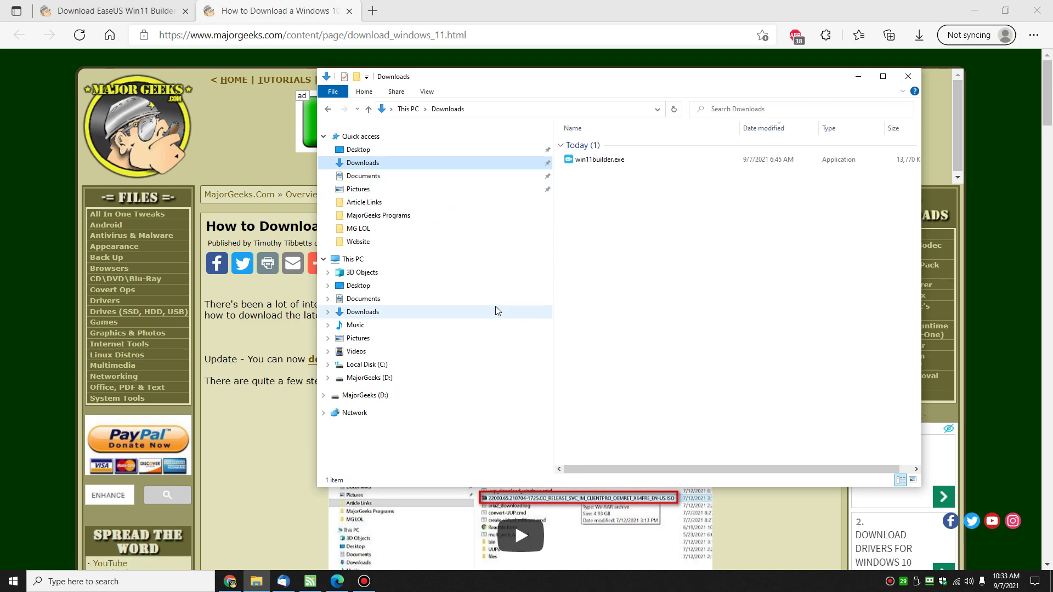
click(614, 161)
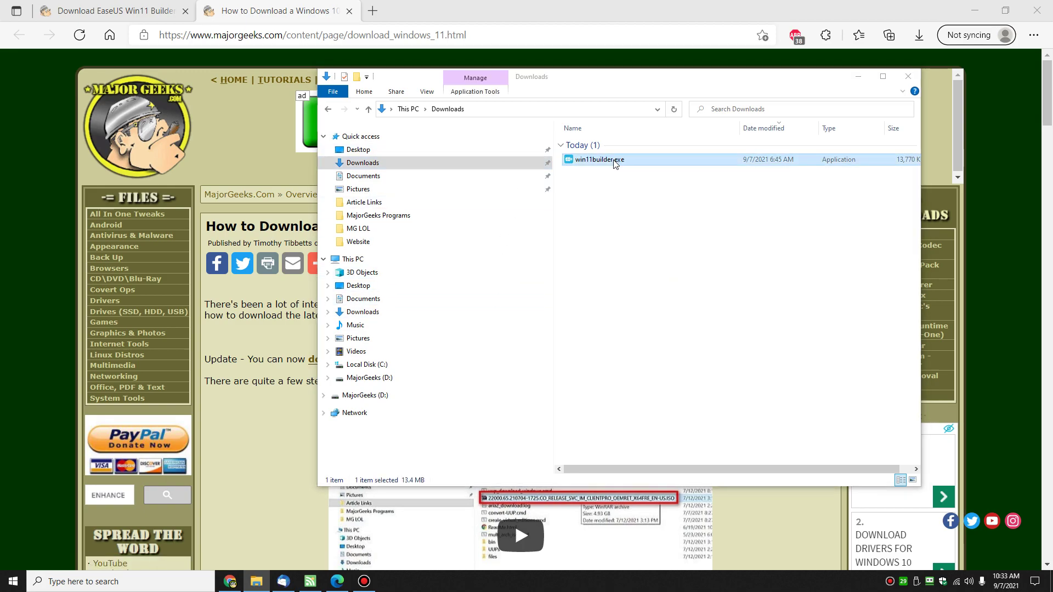
double_click(616, 163)
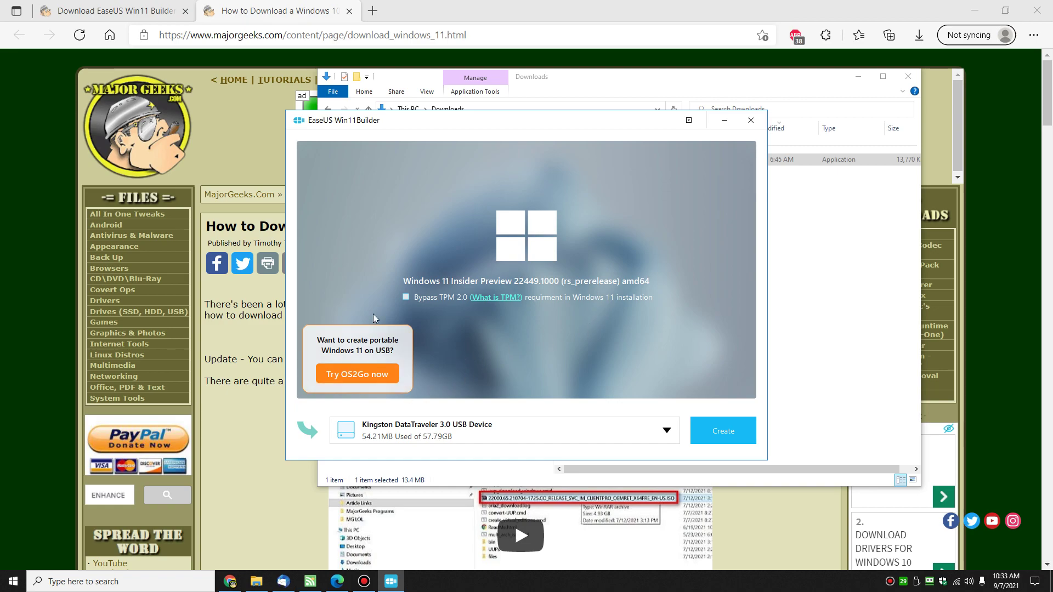
click(356, 376)
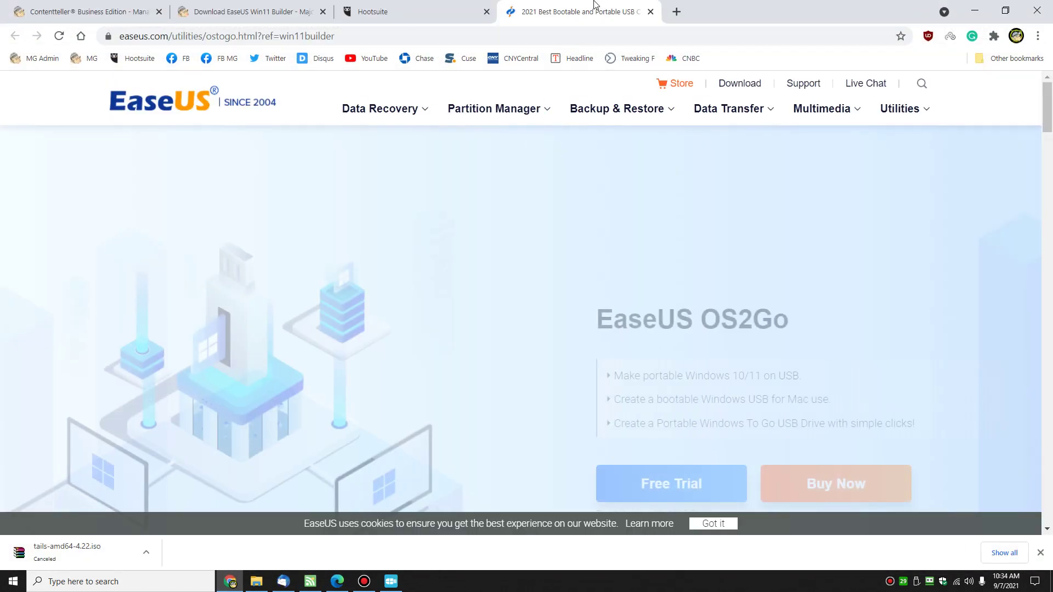
scroll(686, 218, down, 3)
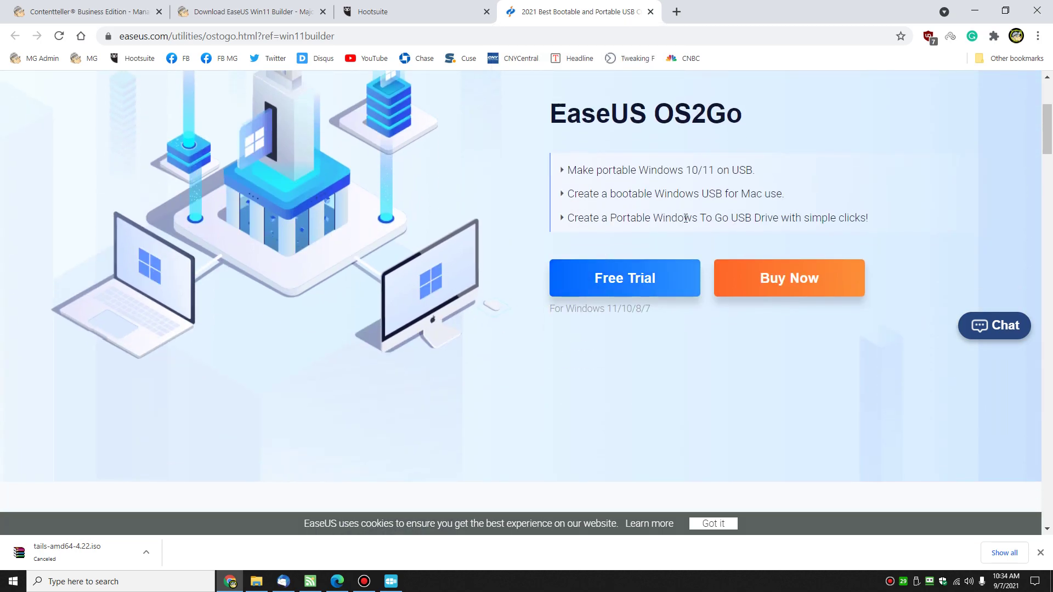
click(650, 11)
click(1036, 10)
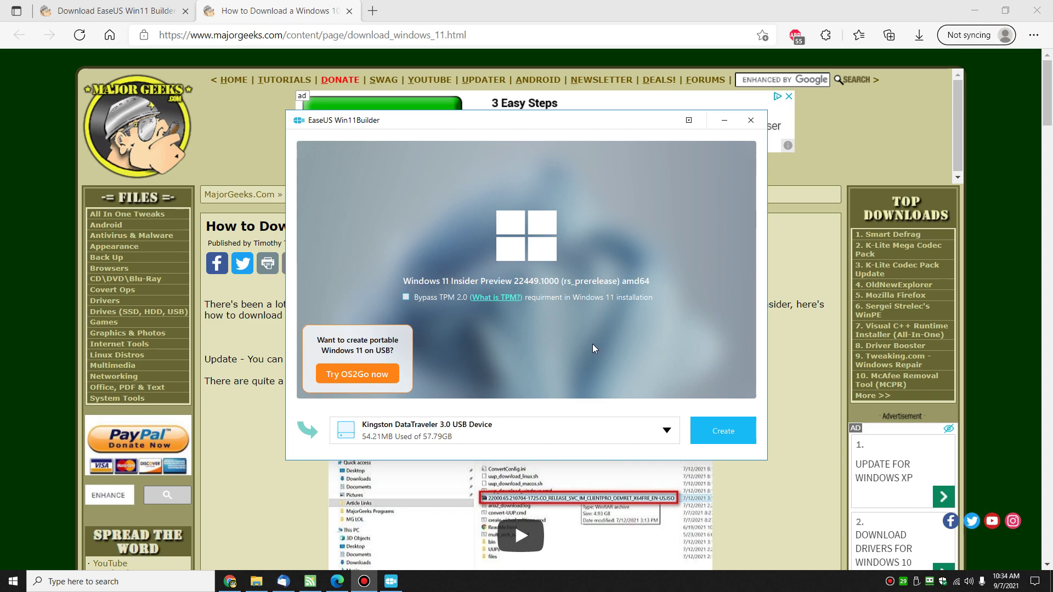
Keep Kingston DataTraveler 3.0 as the target, start Create, and accept the data-erase warning.
click(412, 435)
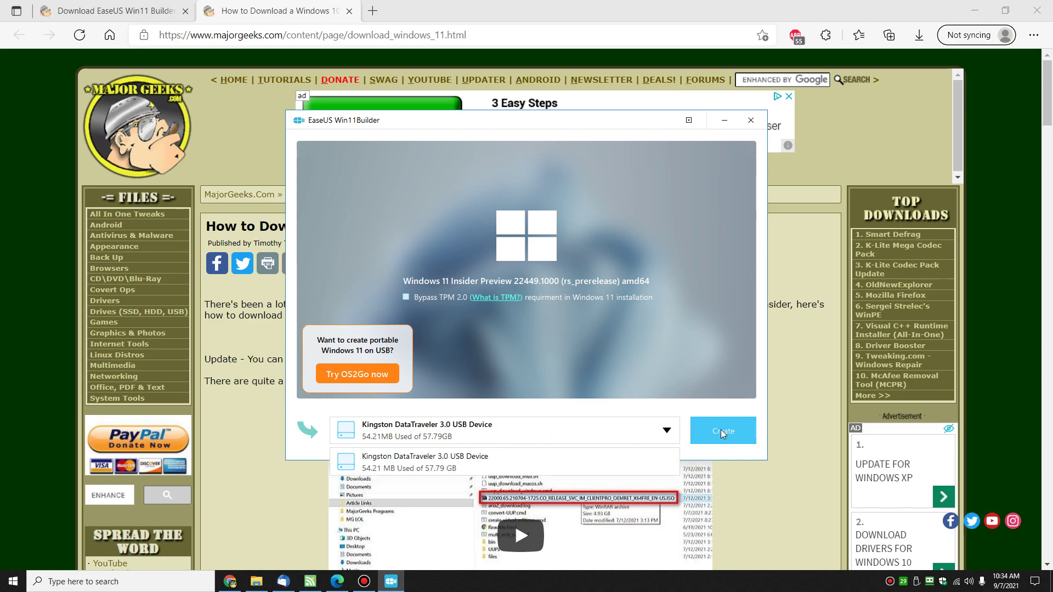
click(502, 357)
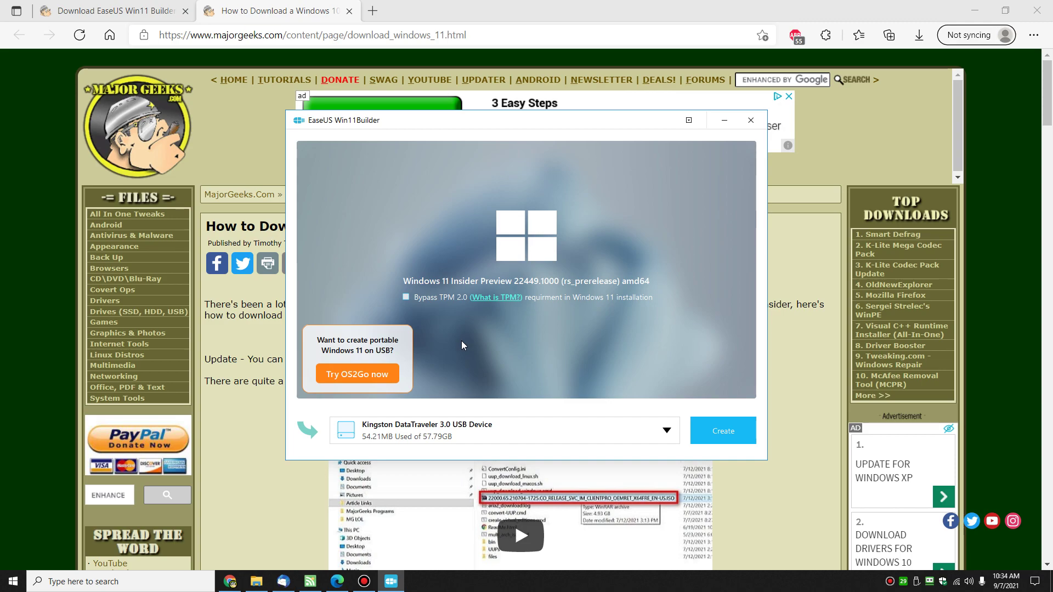
click(710, 429)
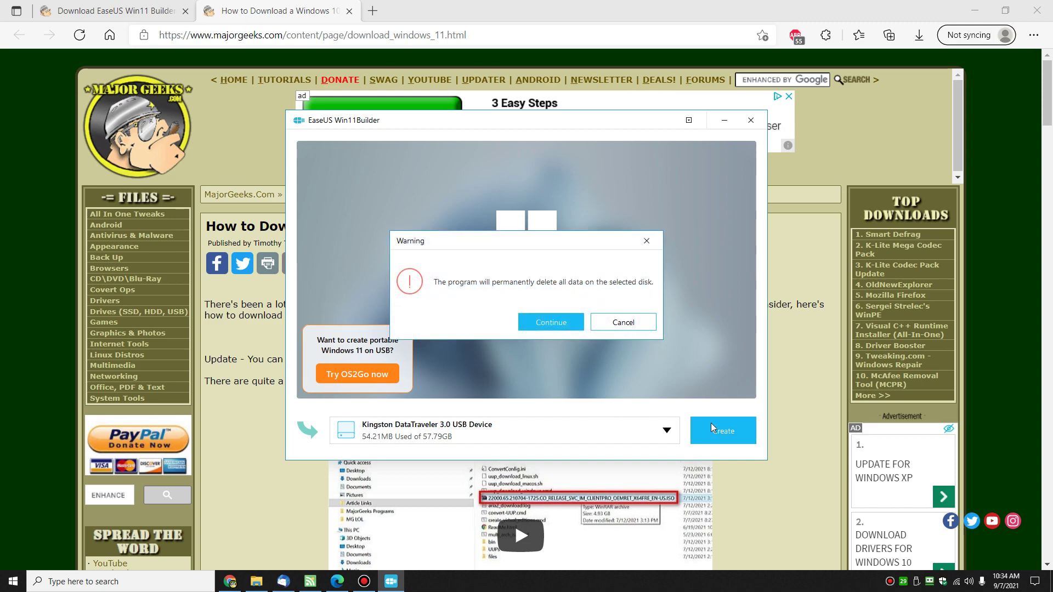
click(559, 322)
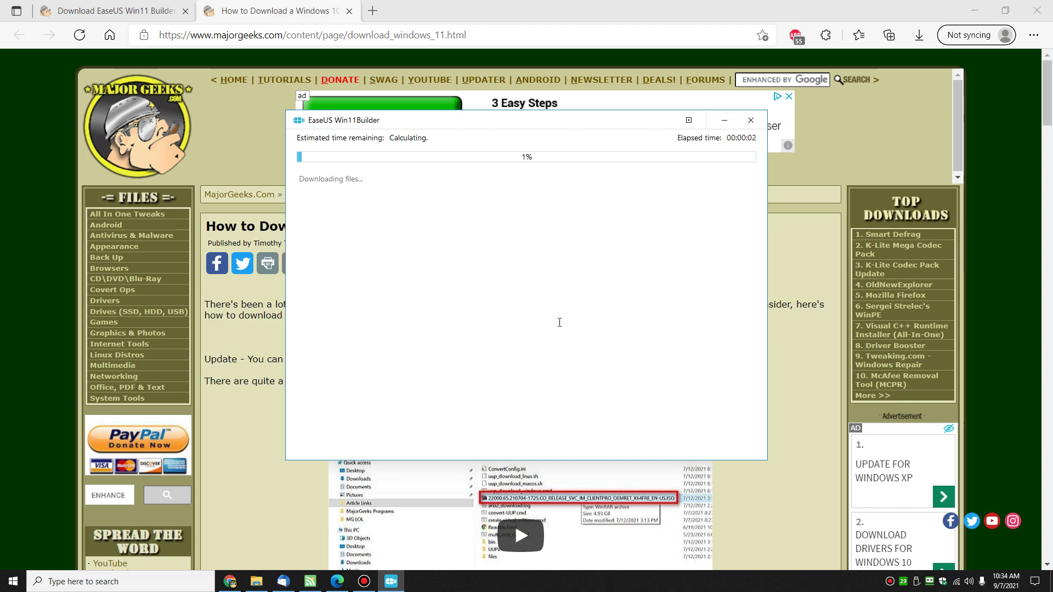
Close the Insider ISO guide tab in Edge.
click(808, 384)
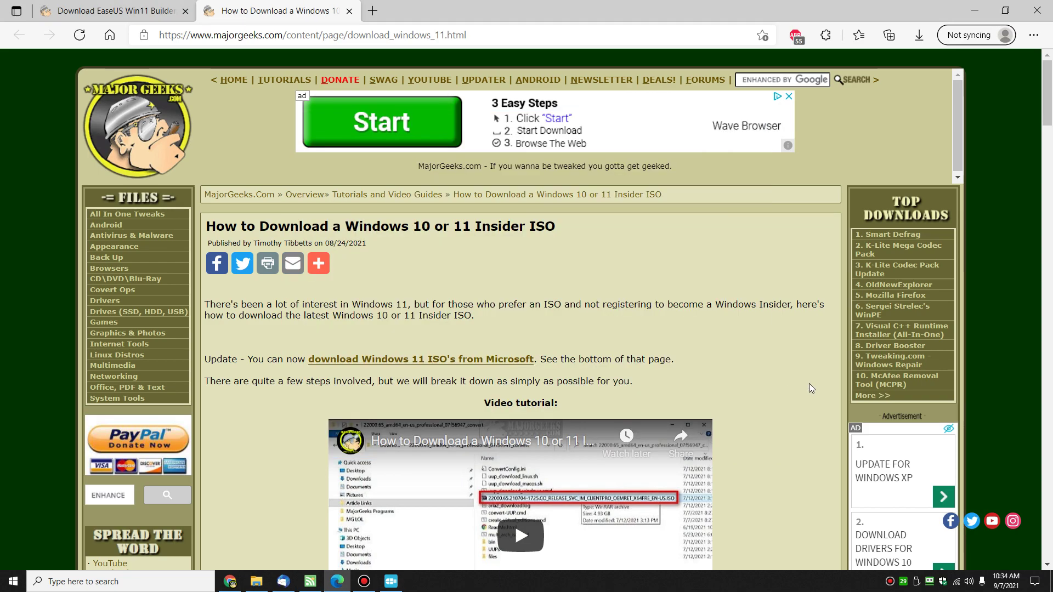
scroll(769, 354, down, 7)
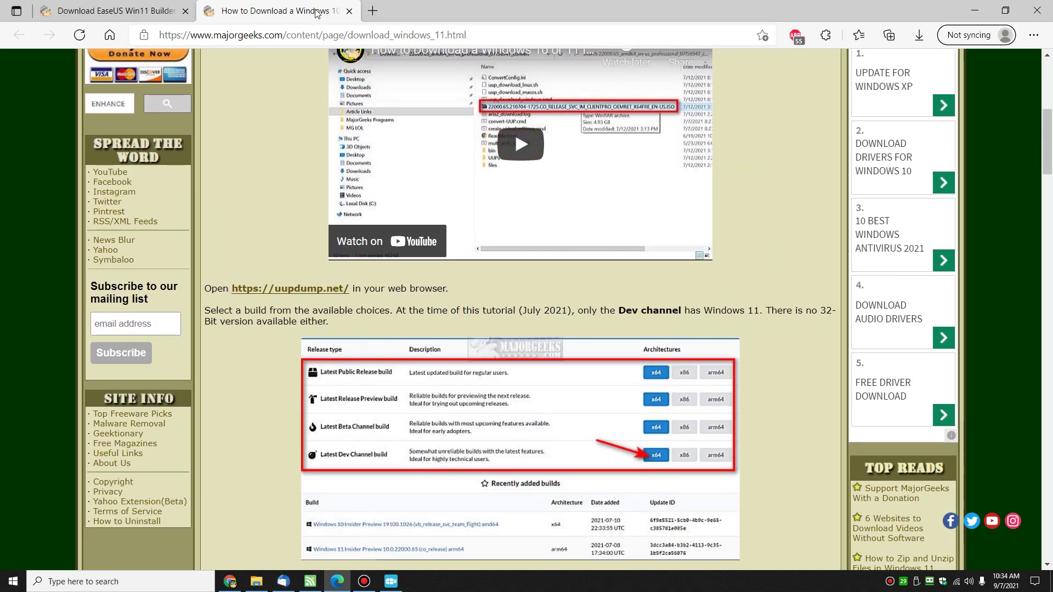
click(349, 11)
Highlight the '20 minutes or more' note, then switch back to the Win11Builder window.
scroll(620, 318, down, 4)
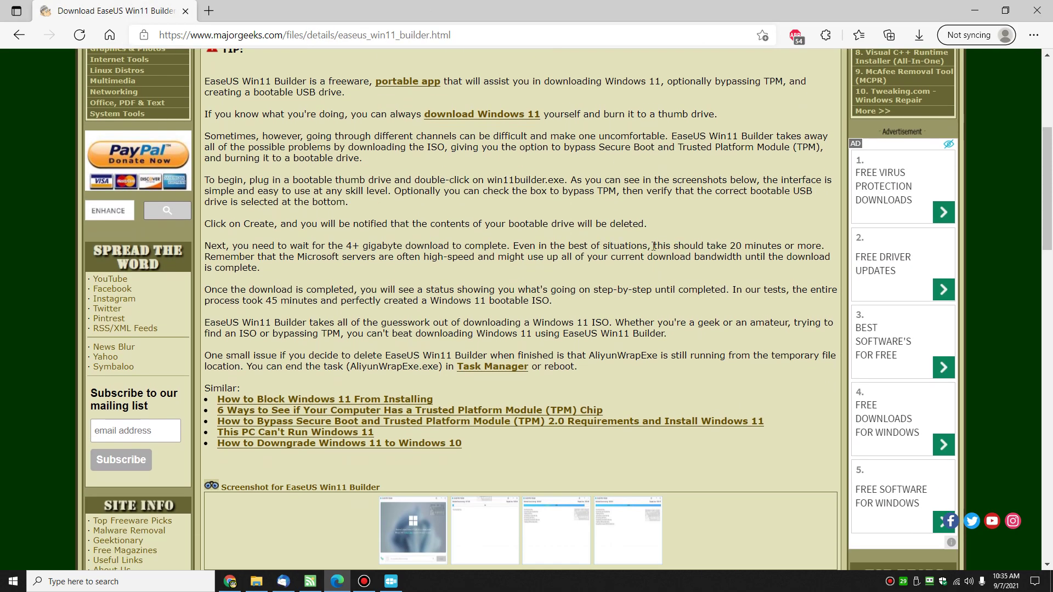
drag(654, 246, 822, 245)
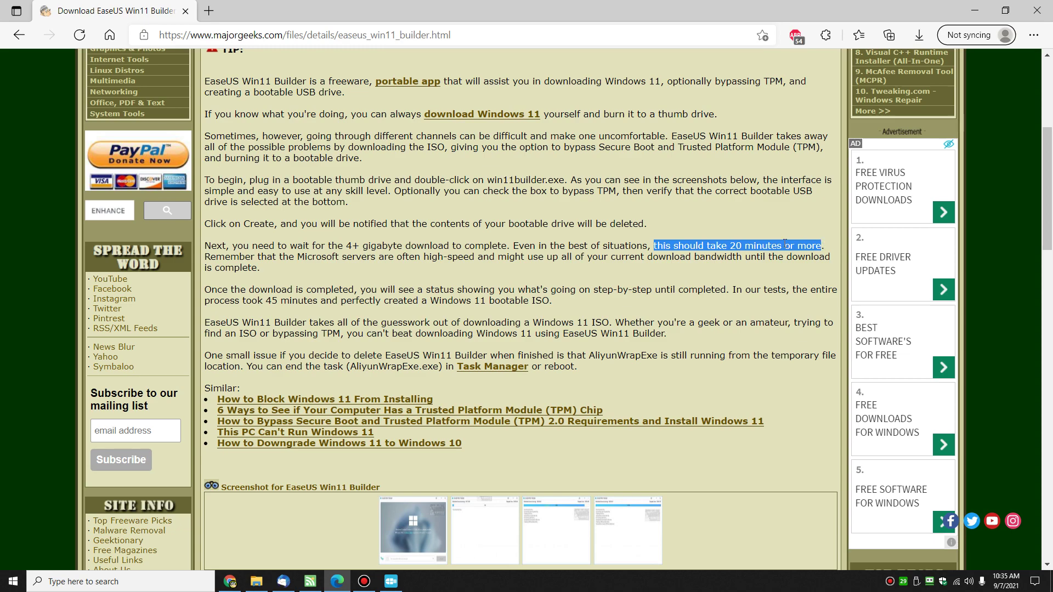
click(561, 268)
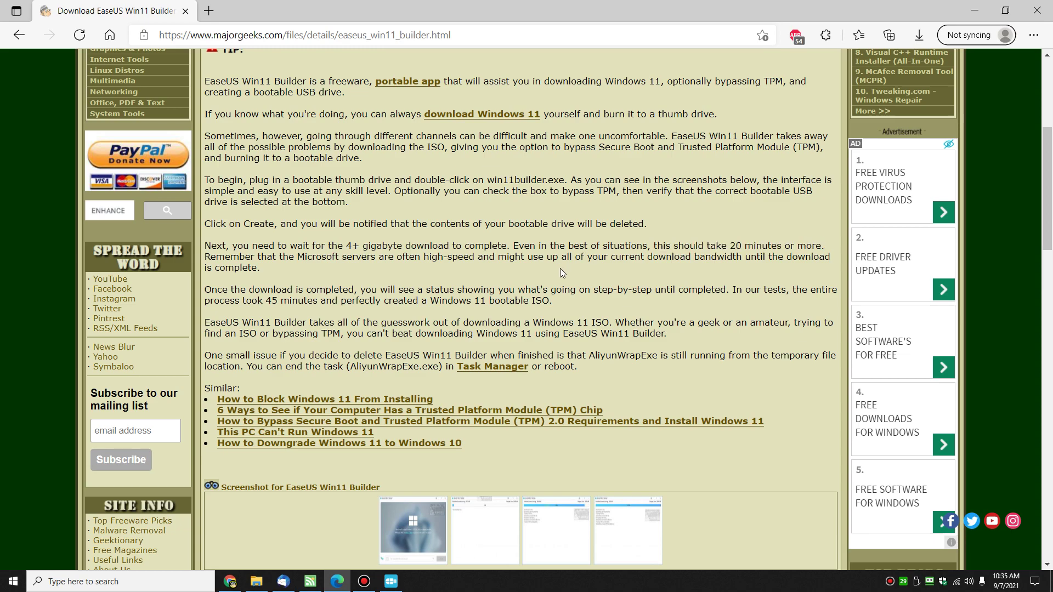
scroll(561, 265, up, 3)
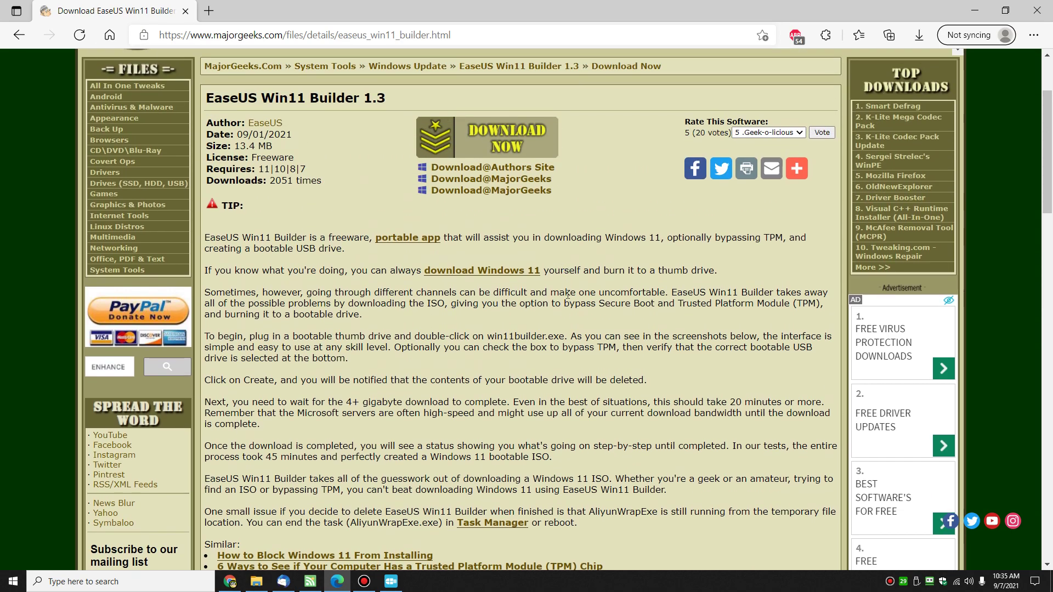
key(alt+Tab)
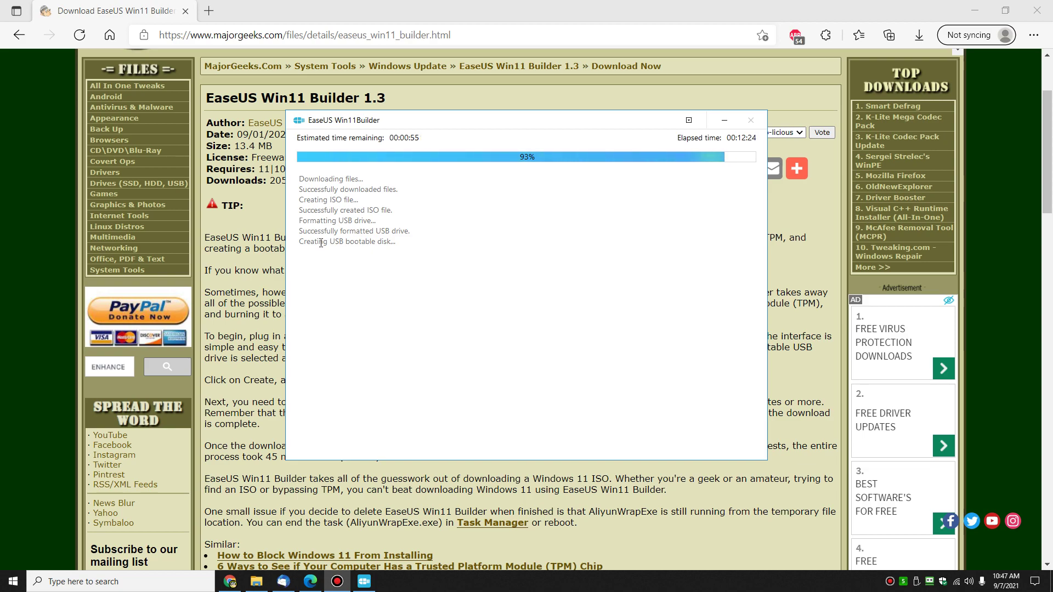
Bring the builder's progress window forward and wait for it to reach 100%.
click(257, 582)
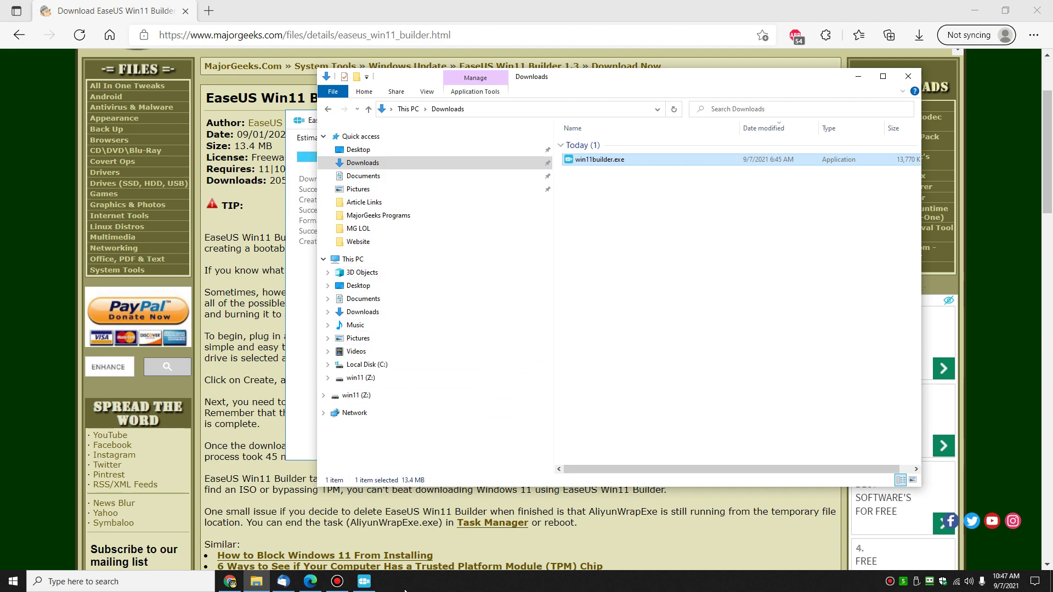
click(295, 398)
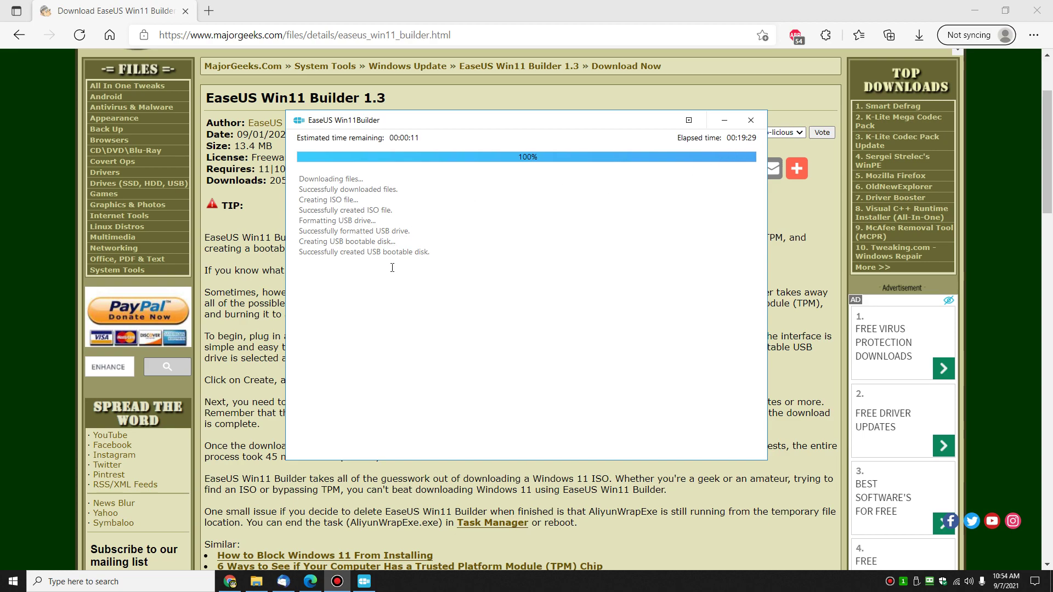
Open the win11 (Z:) drive in File Explorer and select setup.exe.
click(259, 585)
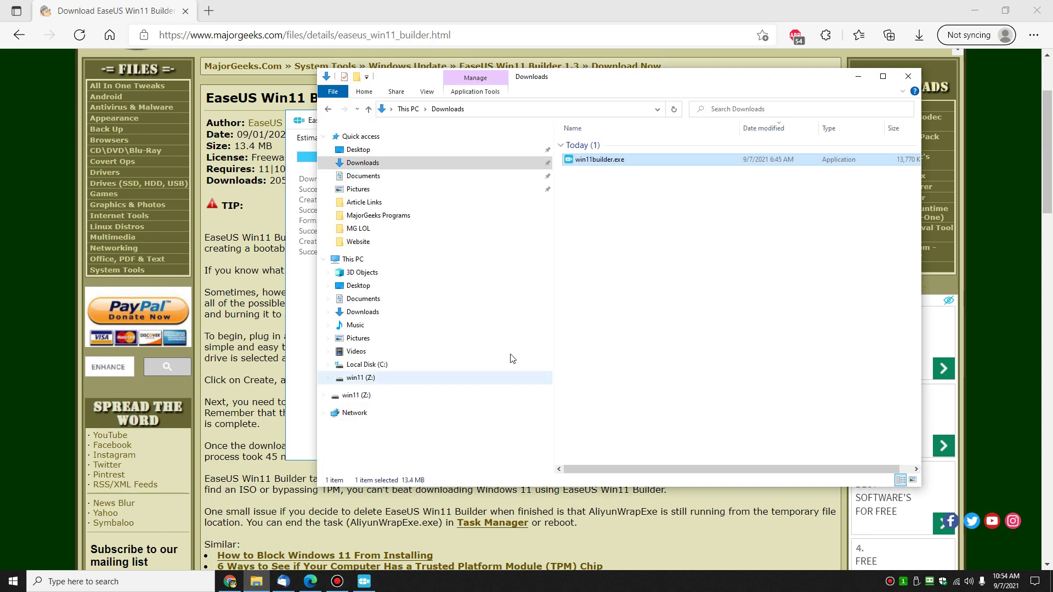
click(354, 379)
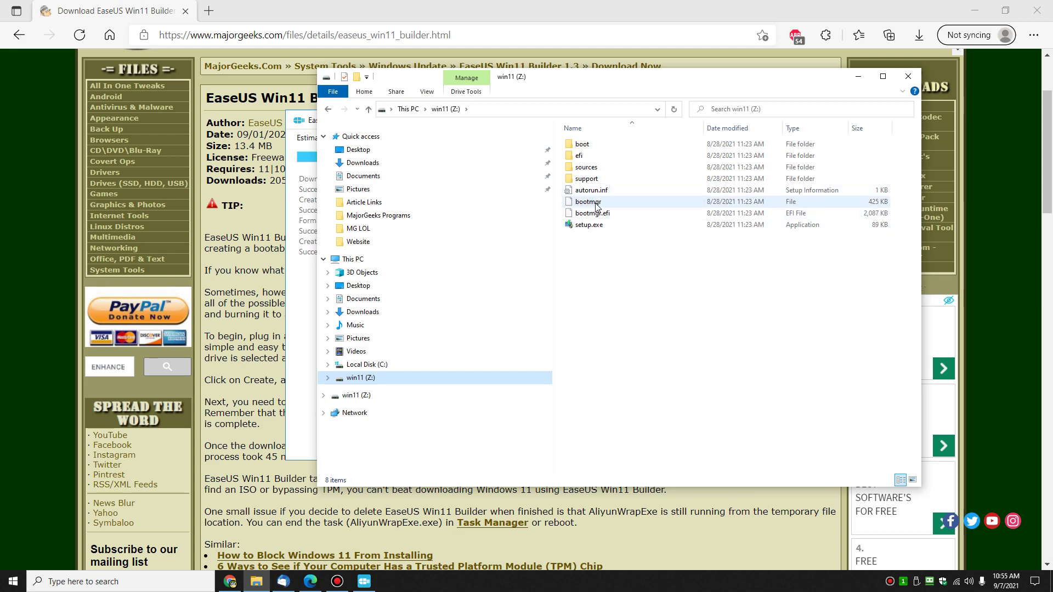
click(585, 226)
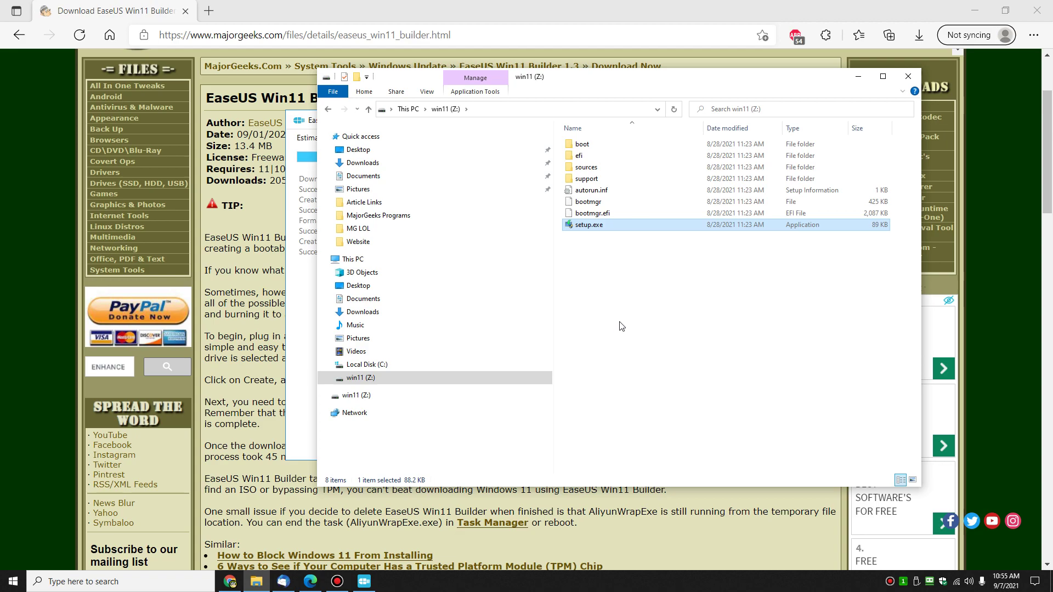
Exit the finished EaseUS Win11Builder and return to the win11 (Z:) folder.
click(298, 277)
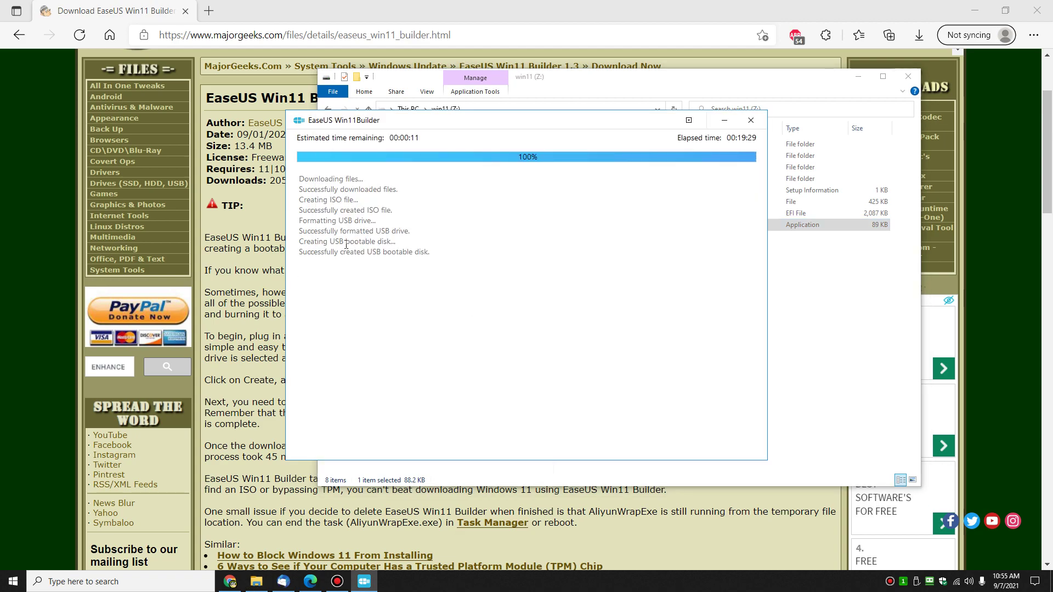
click(751, 120)
click(561, 316)
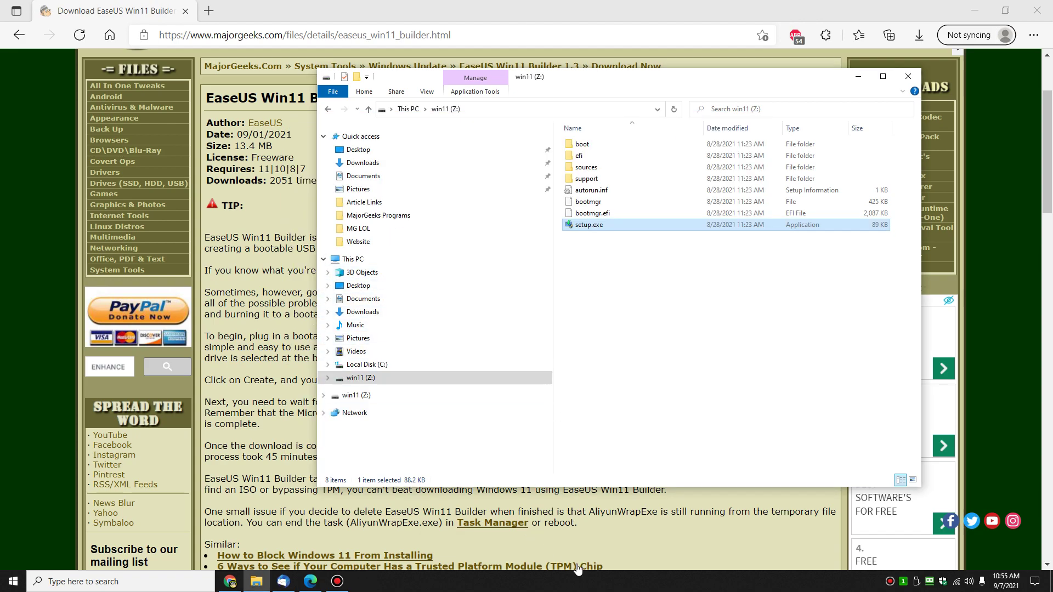
click(632, 522)
scroll(440, 300, down, 4)
scroll(442, 305, up, 4)
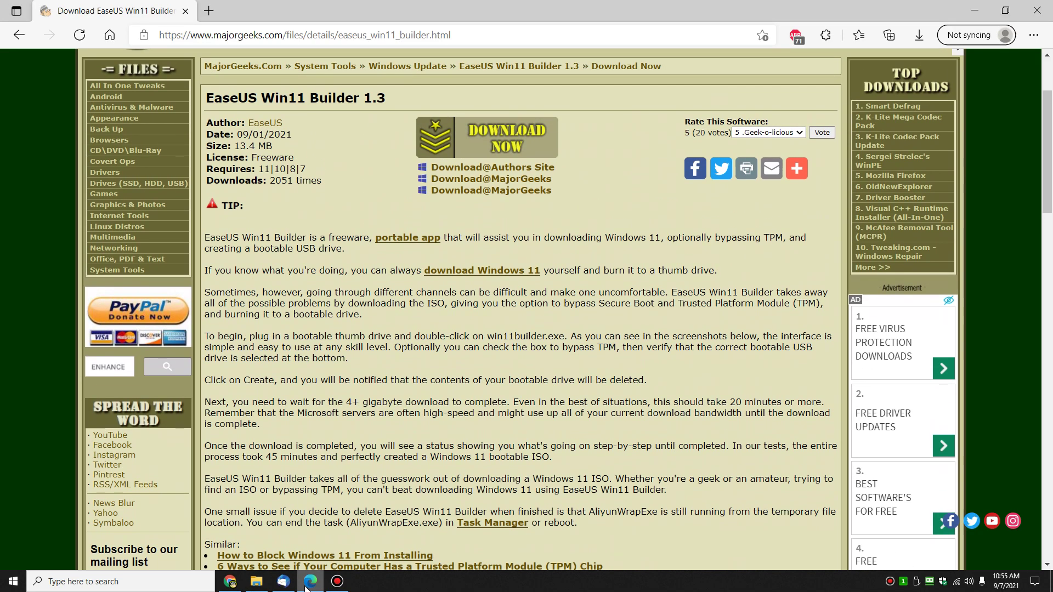
click(256, 582)
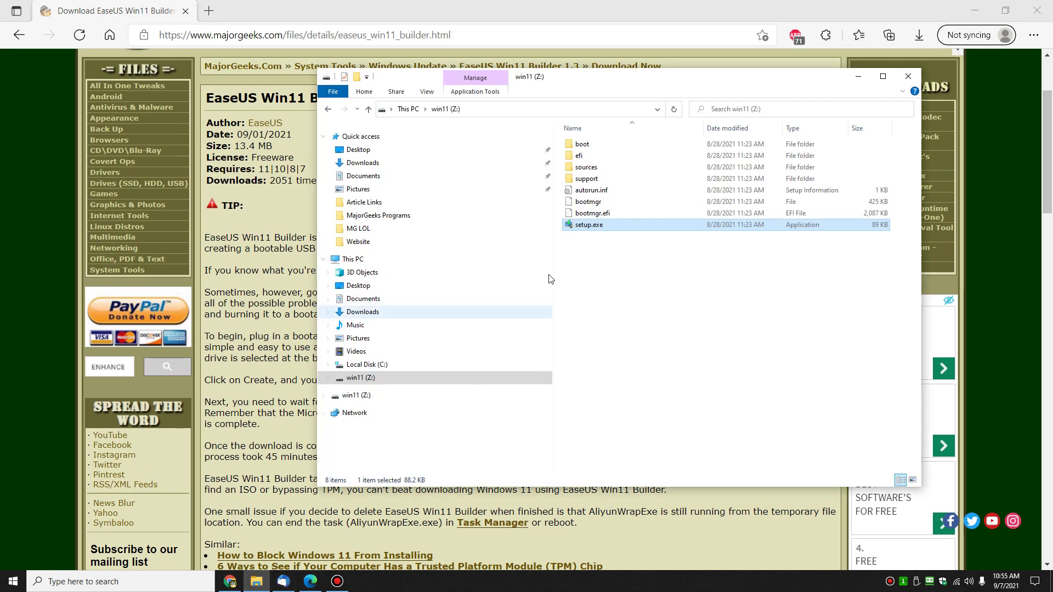
Try removing win11builder.exe from Downloads and dismiss the file-in-use warning.
click(378, 164)
click(617, 160)
double_click(617, 160)
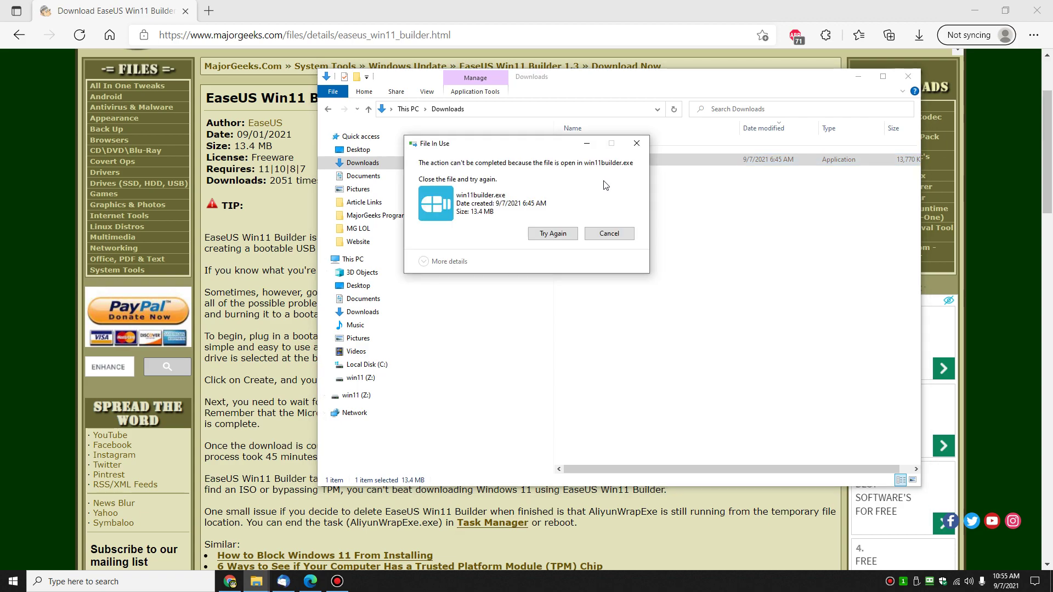
click(607, 234)
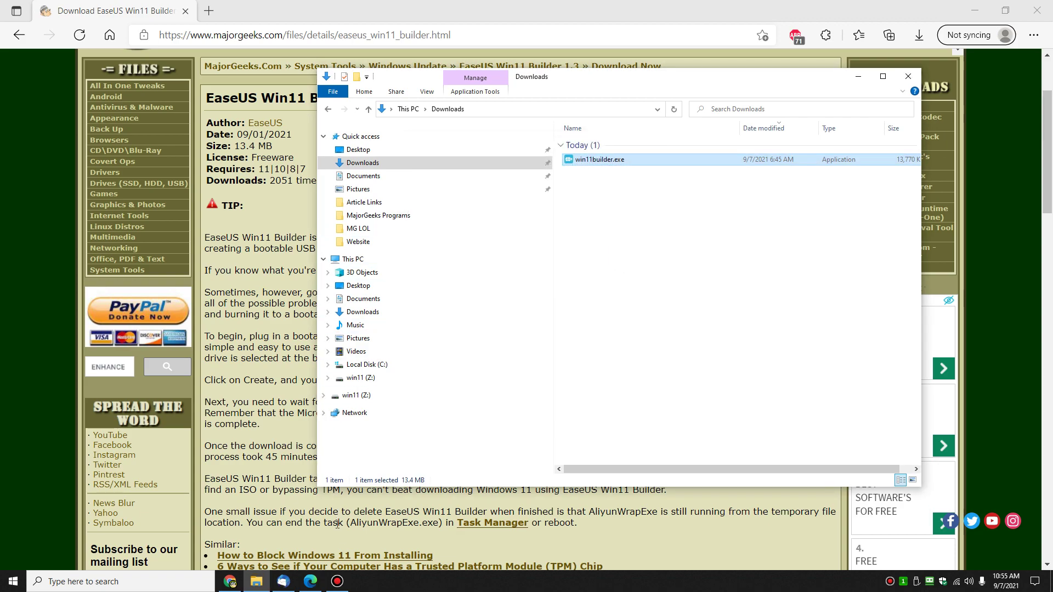
Open Task Manager from the taskbar and end the AliyunWrapExe.exe process.
right_click(390, 586)
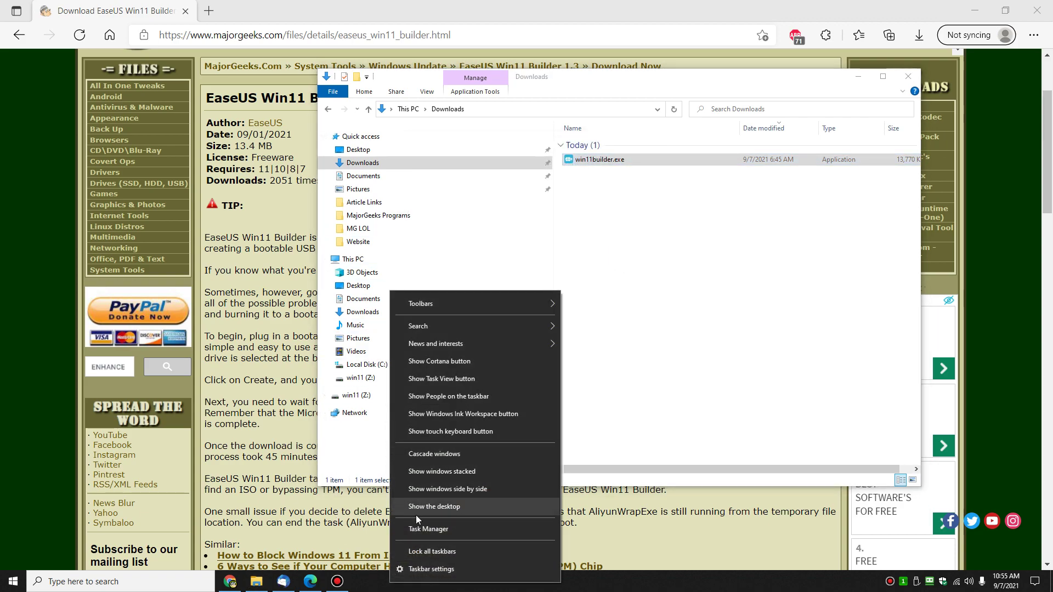
click(418, 529)
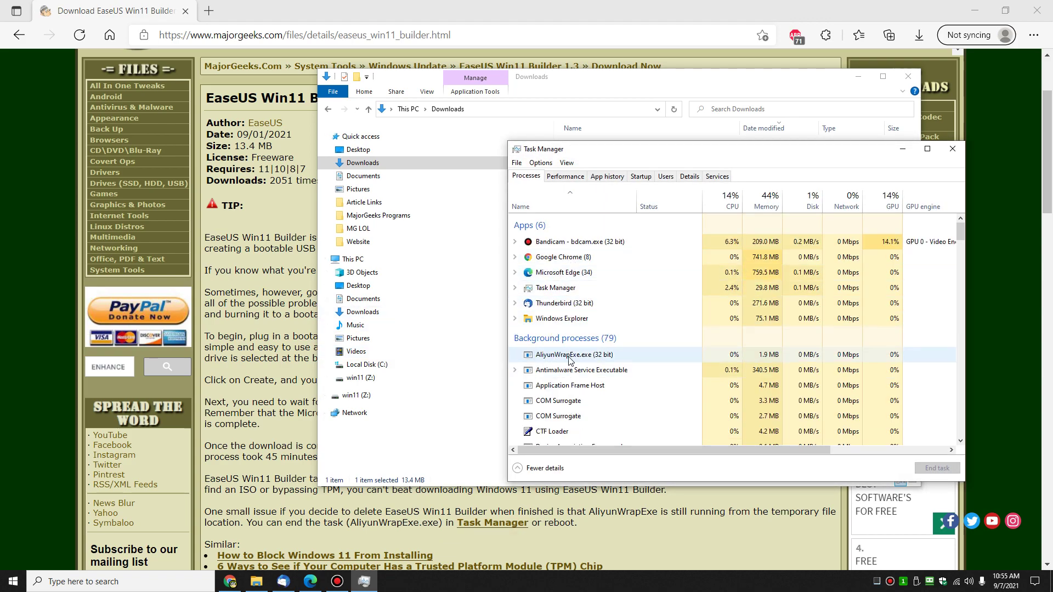
click(560, 340)
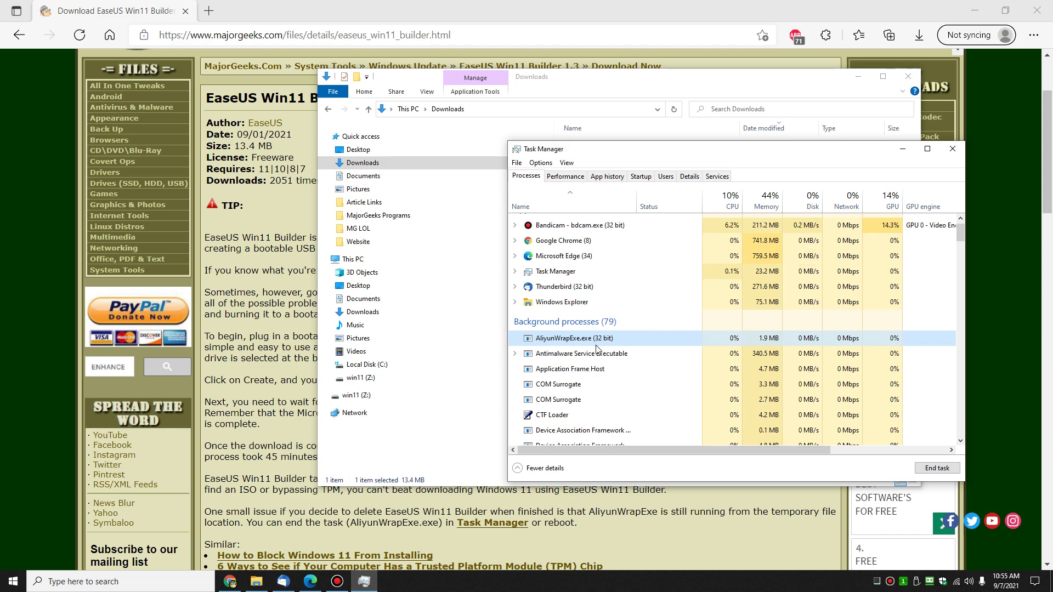
right_click(640, 338)
click(667, 342)
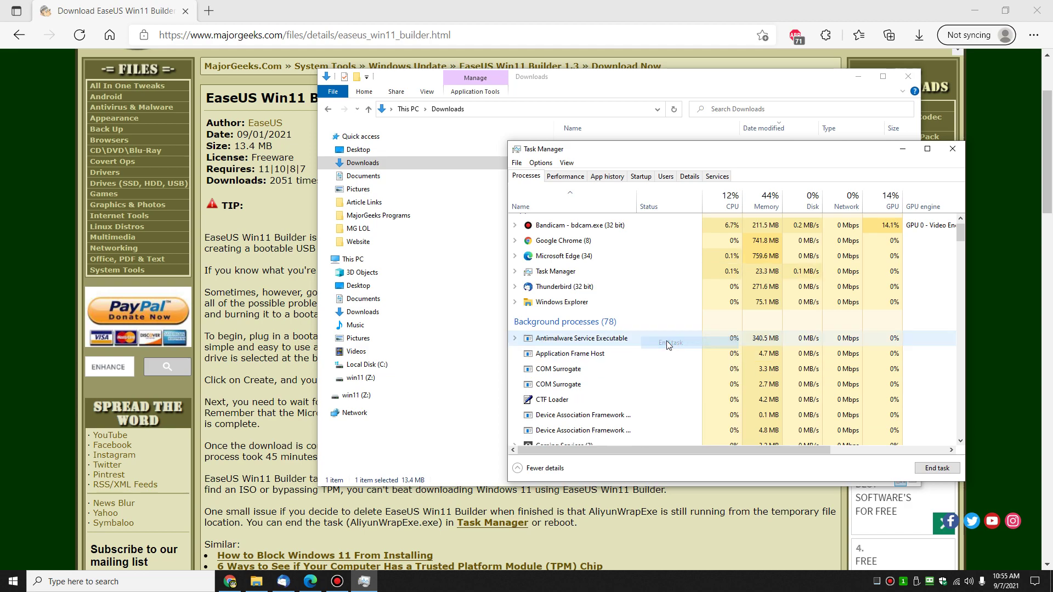
scroll(667, 345, down, 2)
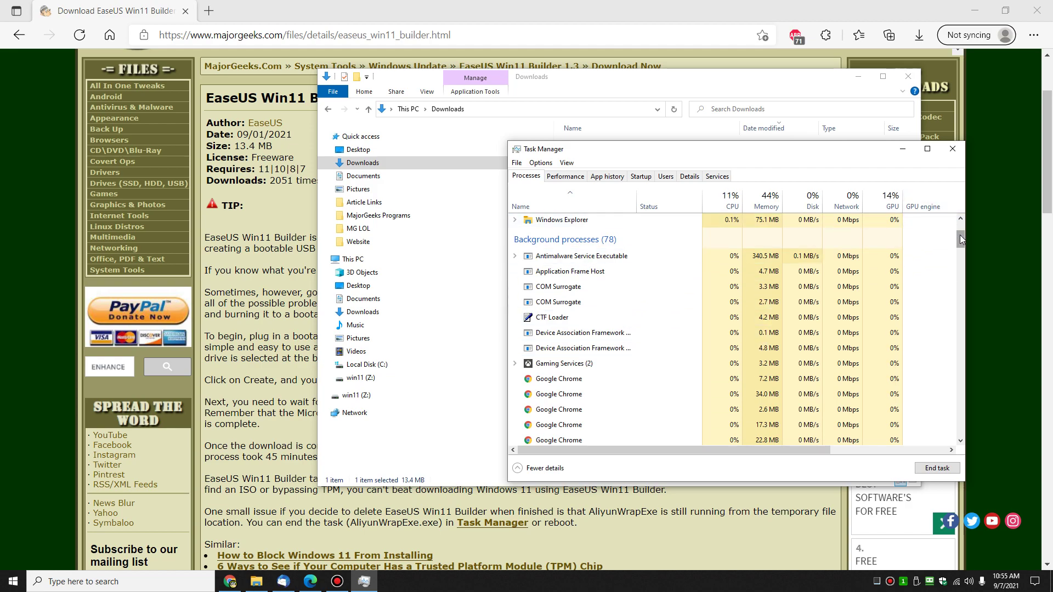
drag(962, 236, 964, 261)
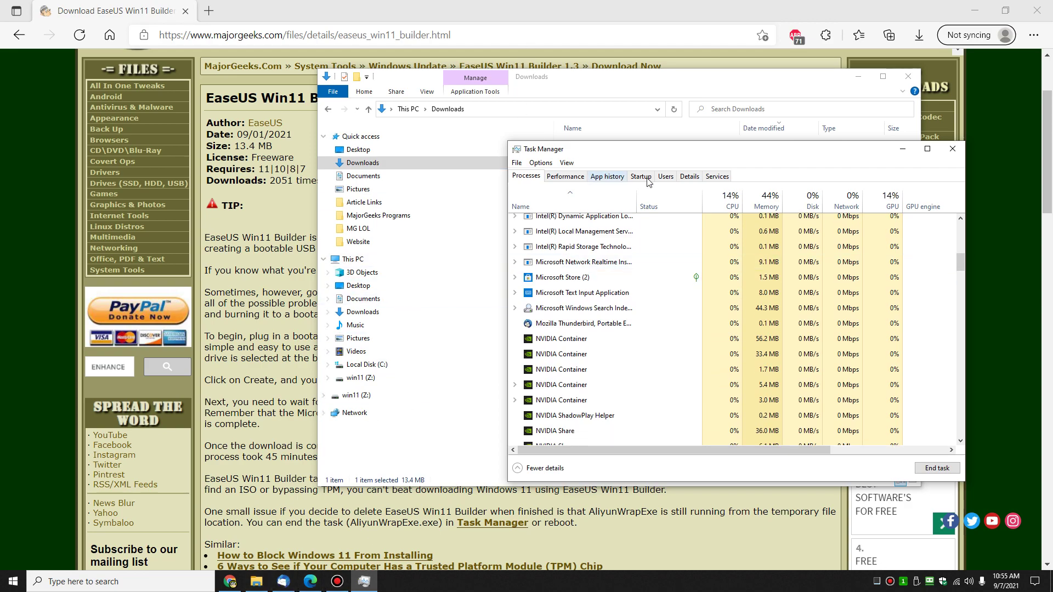
Select win11builder.exe in Downloads again and attempt to delete it.
click(404, 166)
click(595, 161)
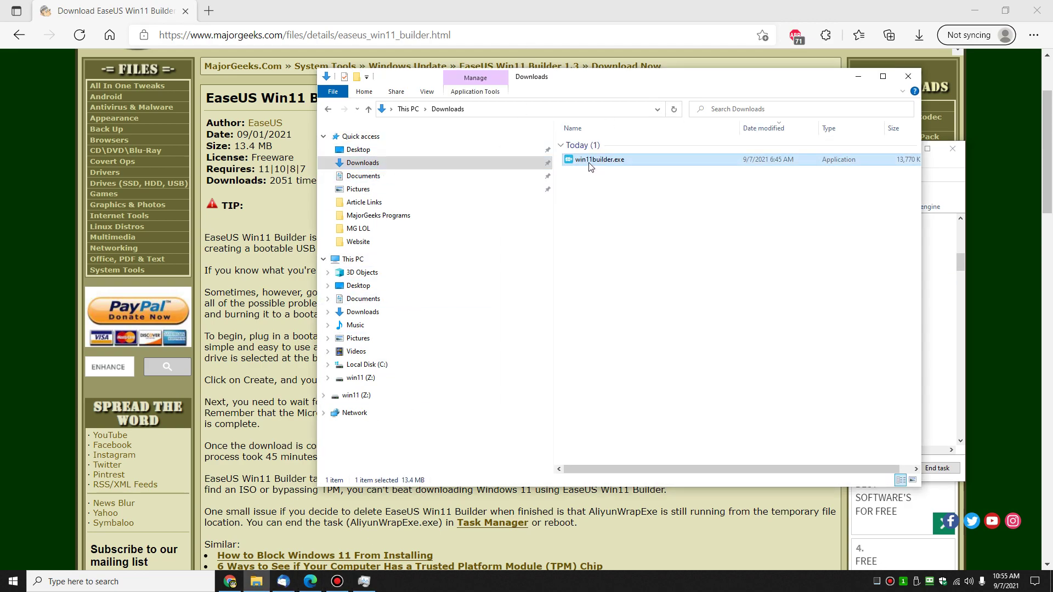
key(Delete)
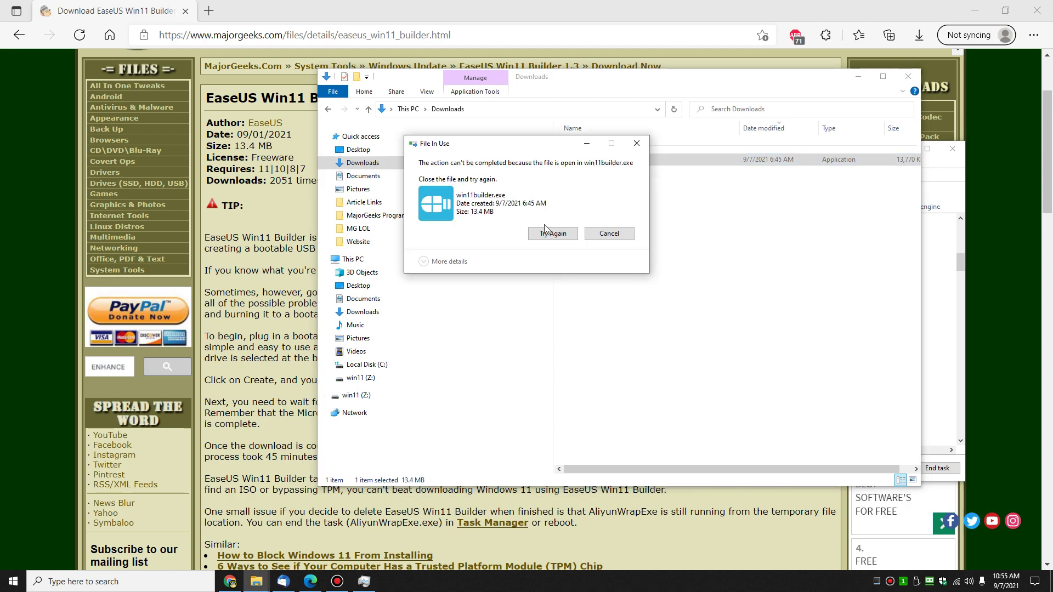
Retry the deletion, then find win11builder.exe (32 bit) in Task Manager's process list.
click(545, 231)
click(951, 174)
scroll(603, 329, down, 10)
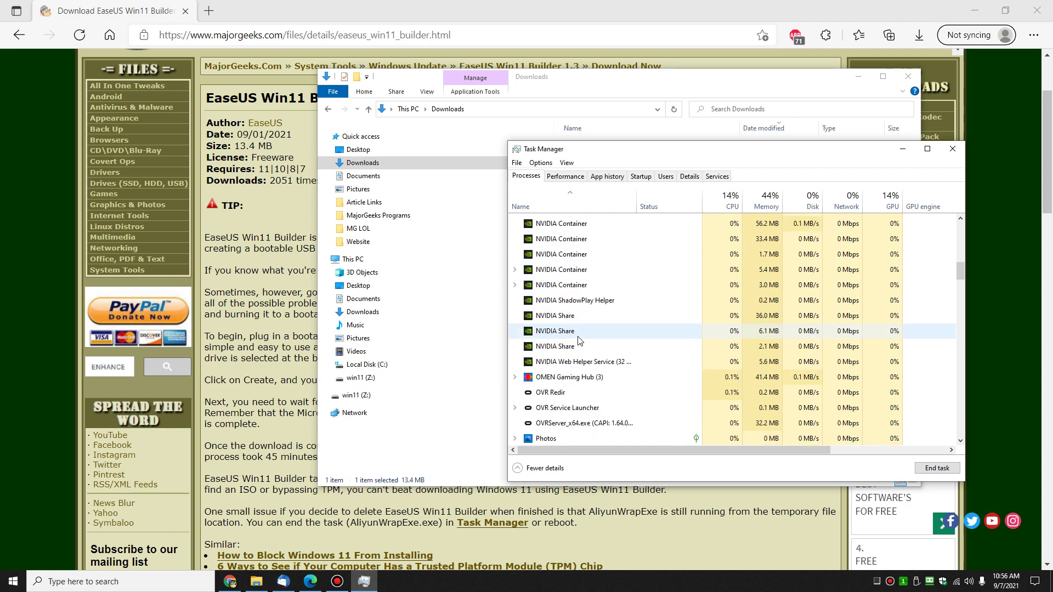
scroll(624, 359, down, 8)
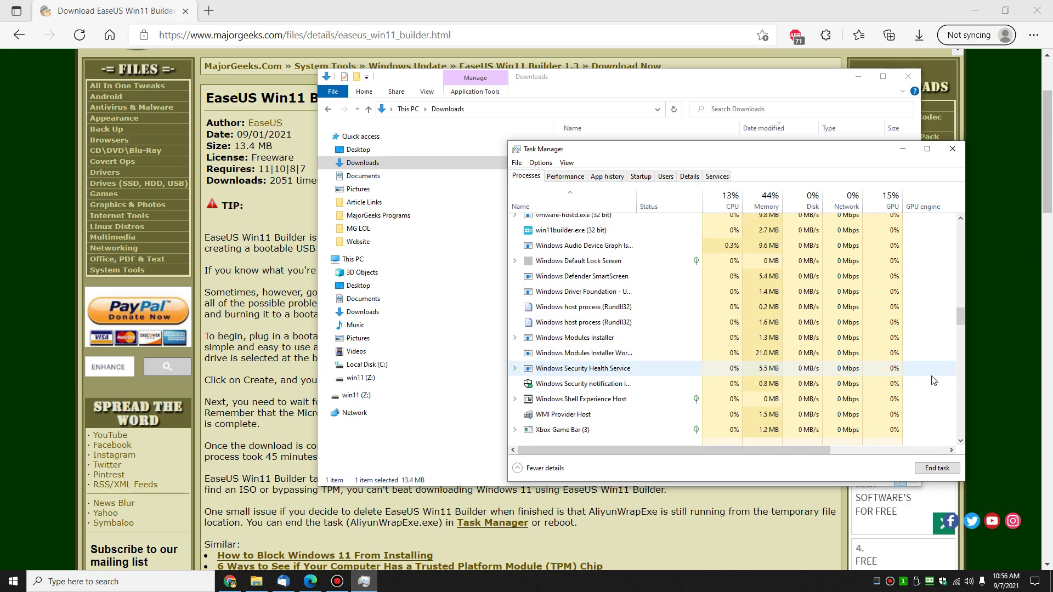
scroll(594, 382, down, 1)
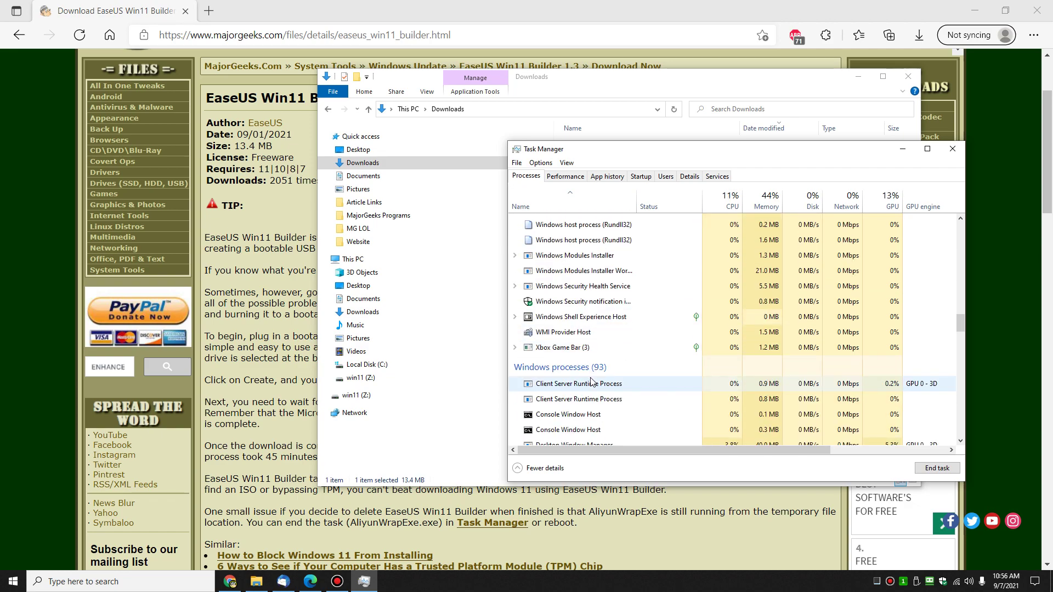
scroll(592, 381, down, 1)
scroll(570, 364, up, 4)
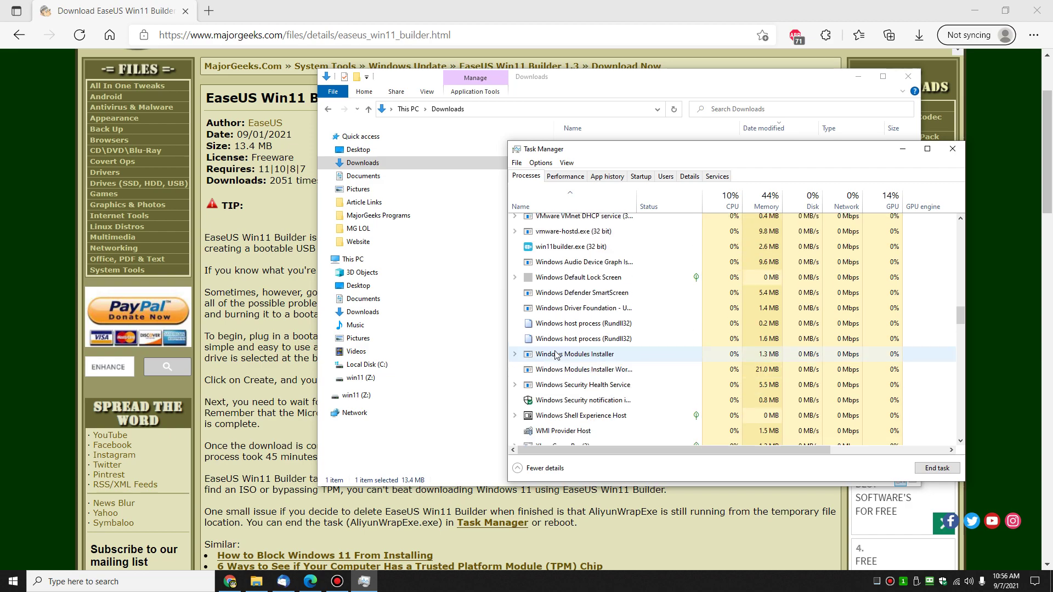
scroll(556, 355, up, 1)
End the win11builder.exe (32 bit) process and return to the file in Downloads.
click(595, 264)
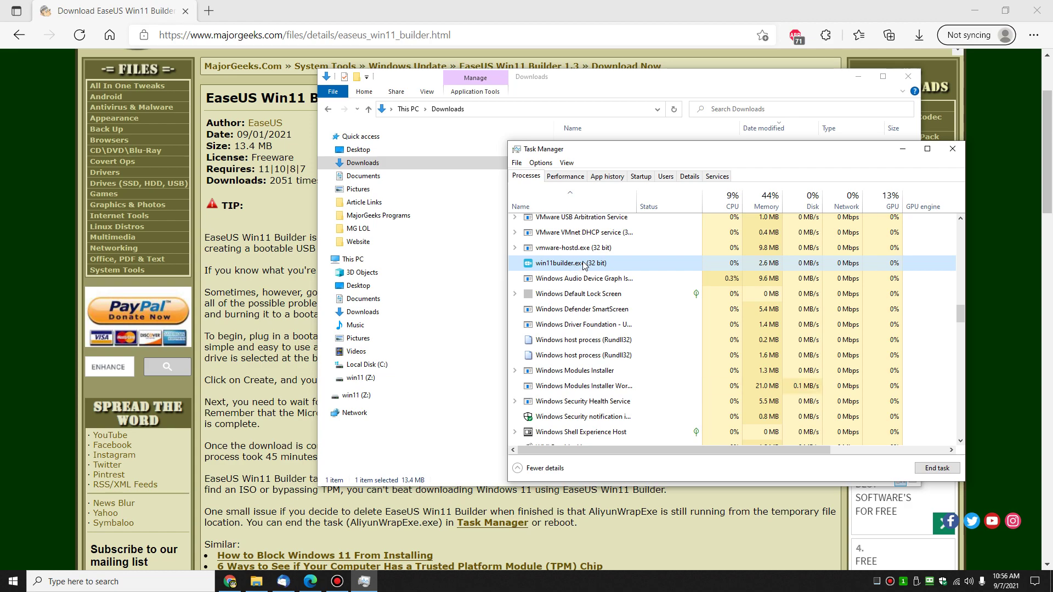
right_click(631, 263)
click(884, 463)
click(936, 467)
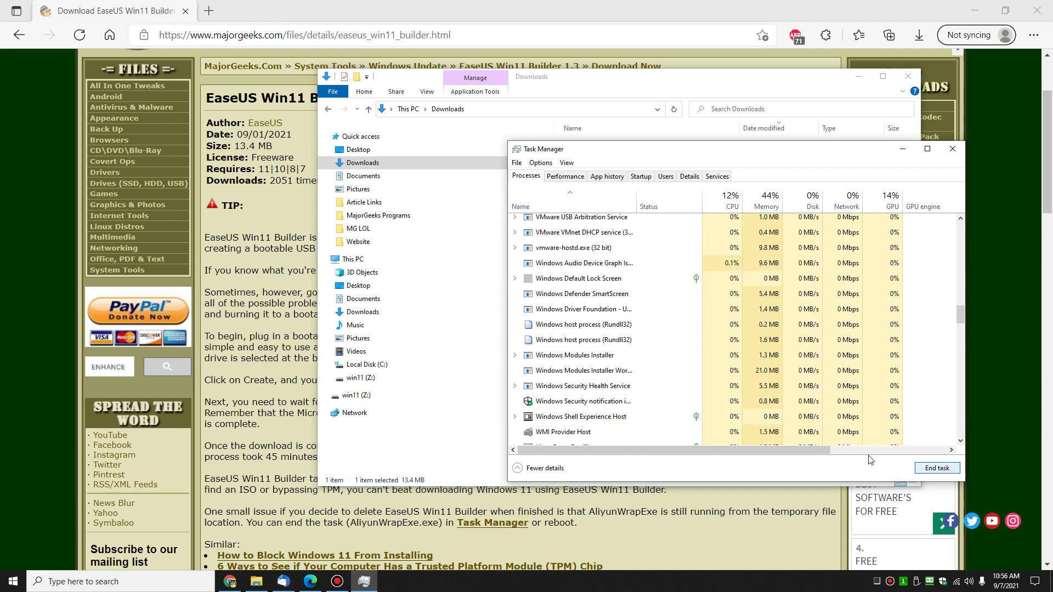
click(612, 83)
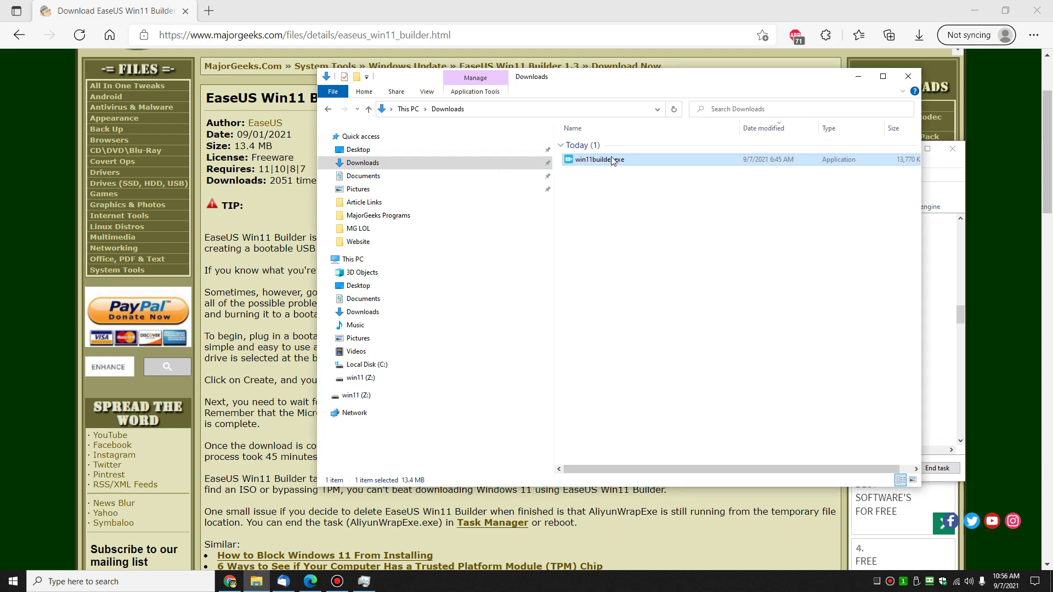
Delete win11builder.exe, leaving Downloads empty, and close that Explorer window.
key(Delete)
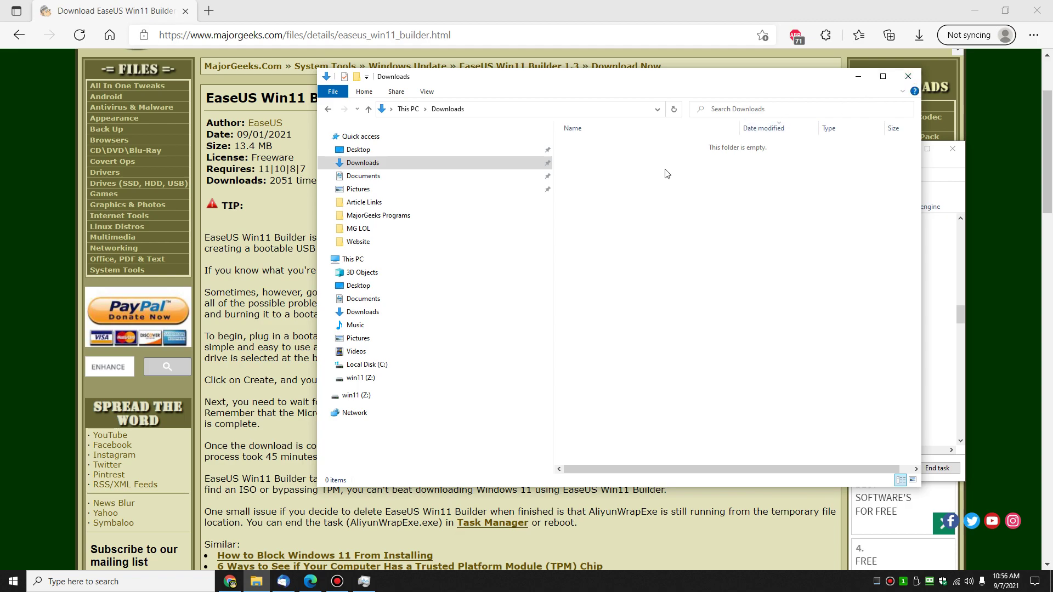
drag(686, 77, 598, 98)
click(821, 97)
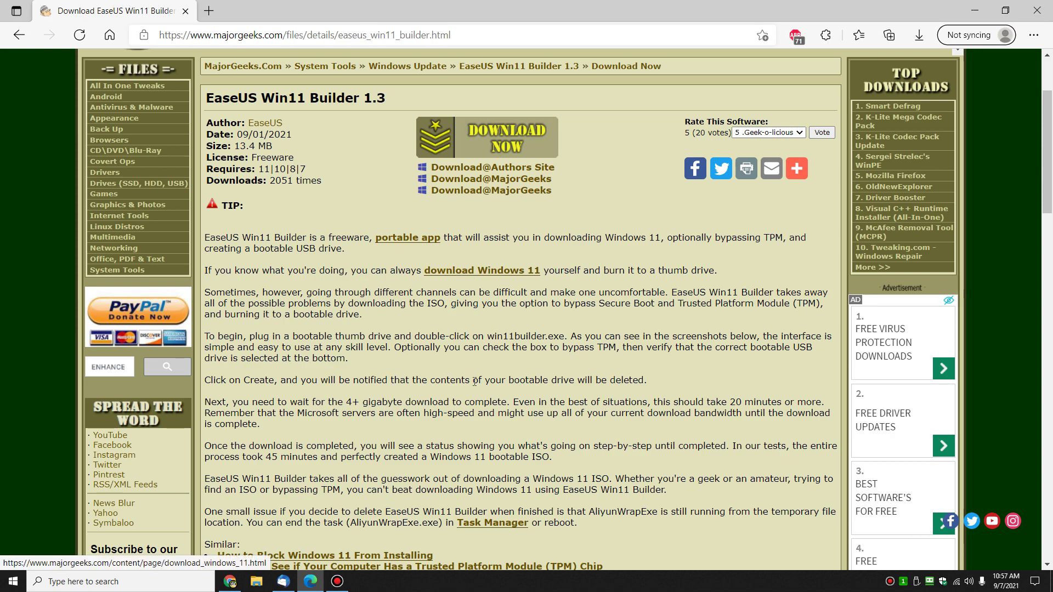
Scroll the MajorGeeks EaseUS Win11 Builder 1.3 page to show the 13.4 MB freeware download listing.
scroll(488, 349, up, 2)
scroll(488, 349, down, 1)
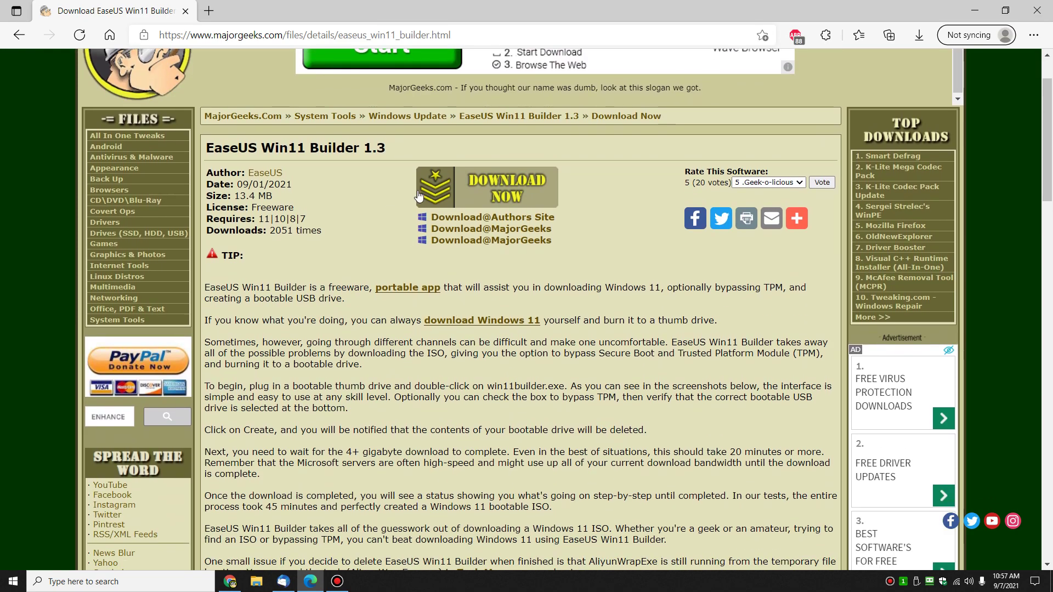